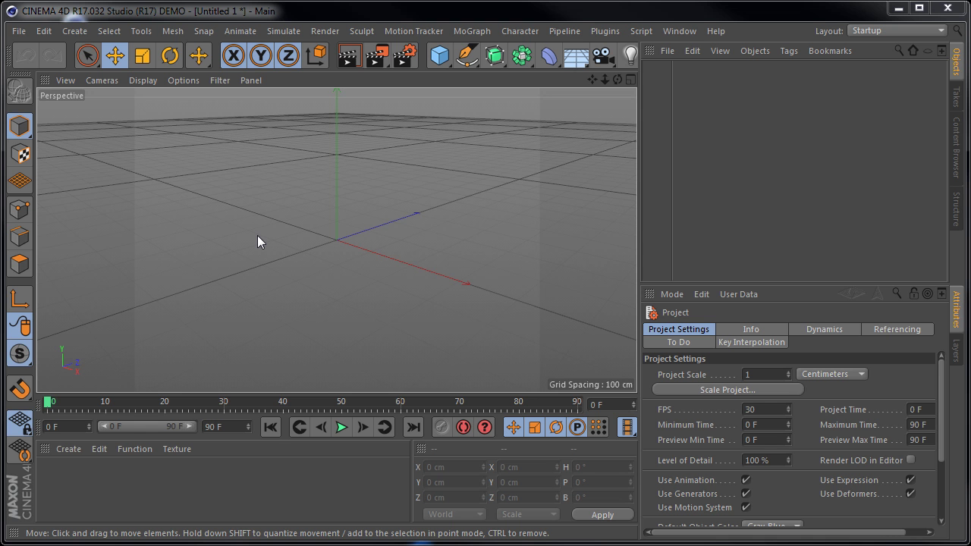
# Step: Add a Cube primitive from the top toolbar to the empty Untitled 1 scene
pyautogui.click(437, 55)
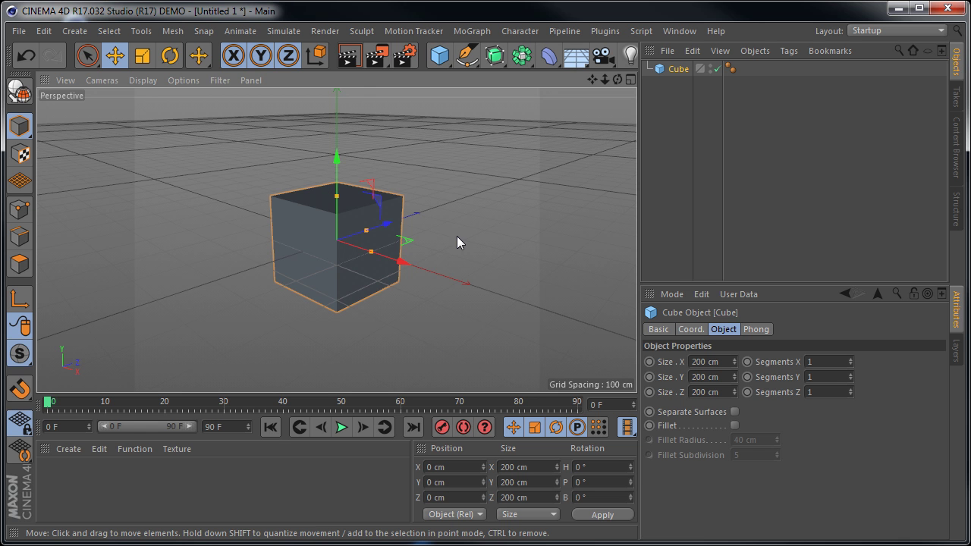
# Step: Switch the viewport display to Gouraud Shading (Lines) and reselect the cube
pyautogui.click(397, 281)
pyautogui.click(372, 267)
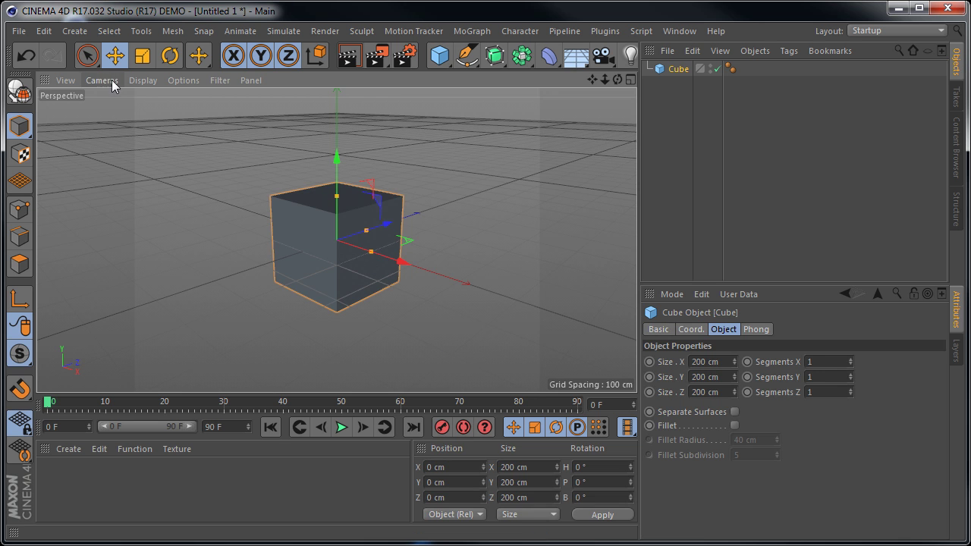
pyautogui.click(140, 80)
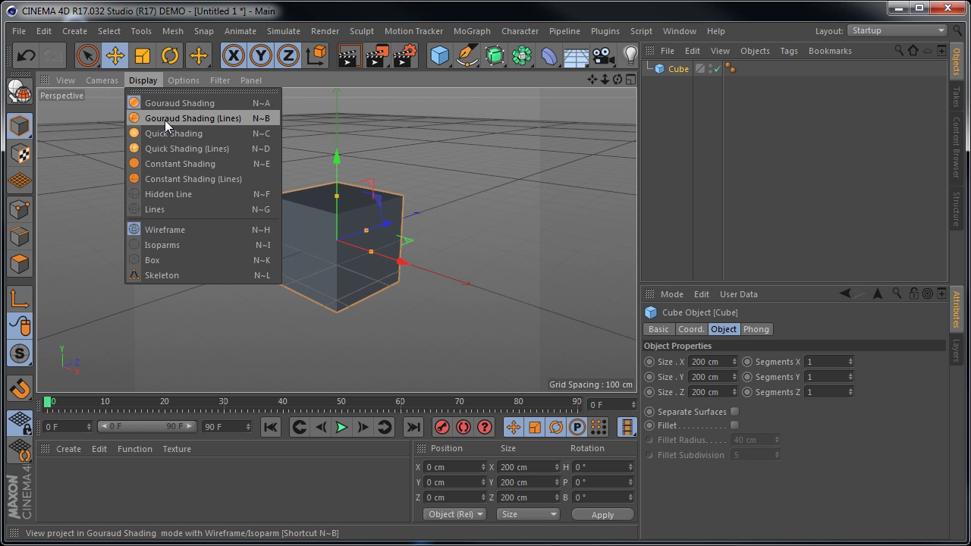
pyautogui.click(165, 120)
pyautogui.click(539, 301)
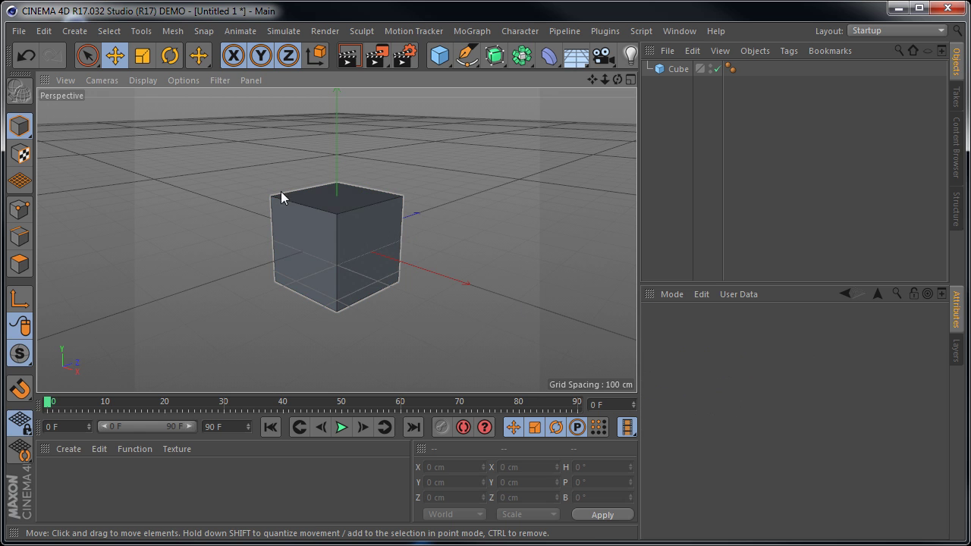
pyautogui.click(348, 243)
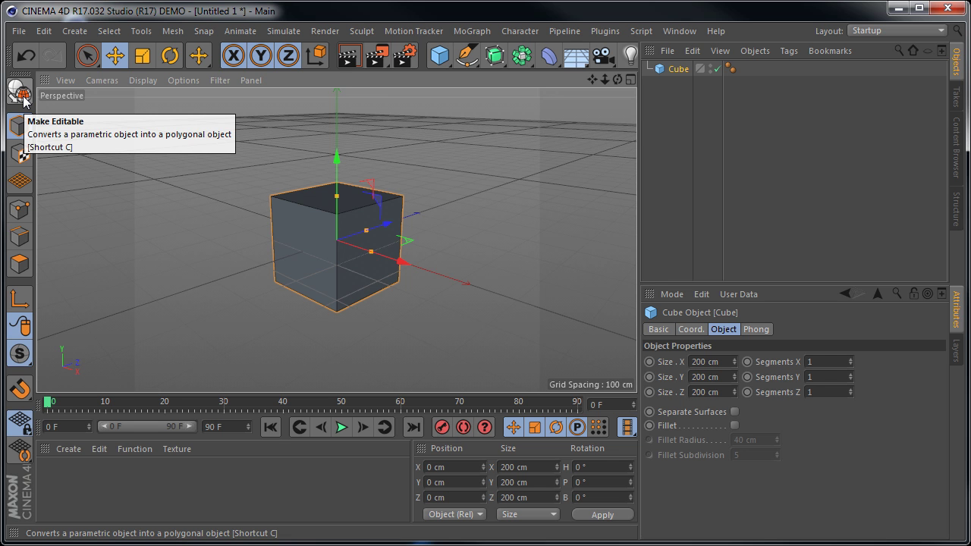
# Step: Set the cube's Segments X, Y and Z to 2 in the Object tab
pyautogui.click(476, 162)
pyautogui.click(368, 264)
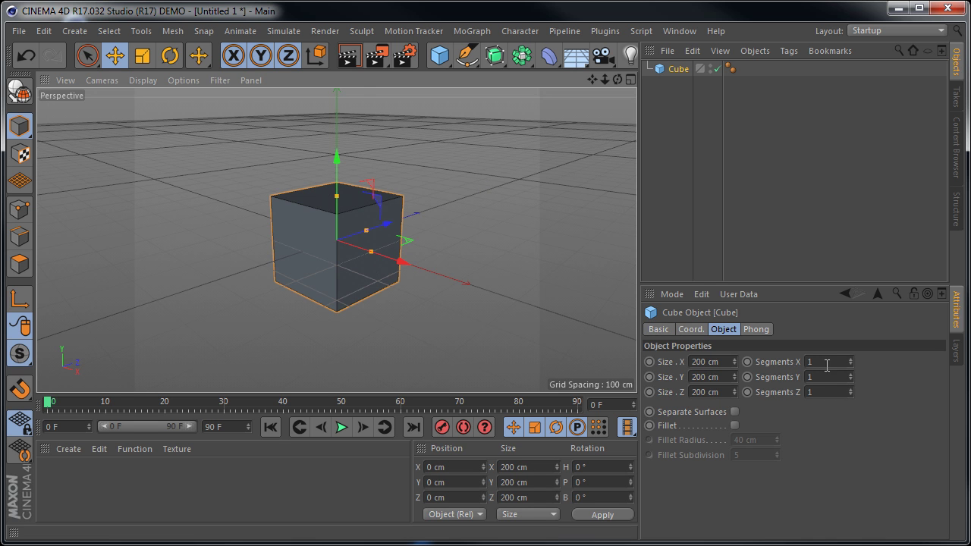
pyautogui.click(850, 360)
pyautogui.click(850, 375)
pyautogui.click(849, 389)
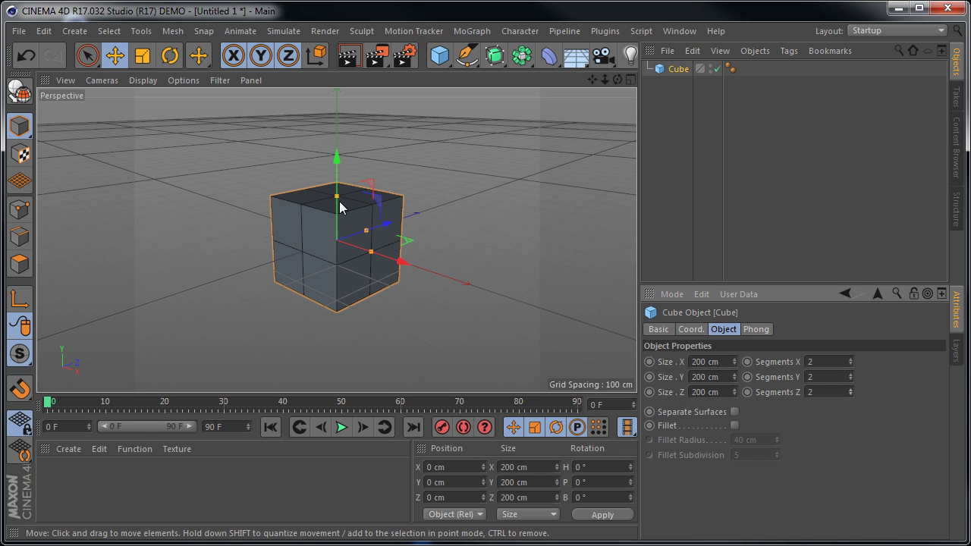
# Step: Convert the cube to an editable polygon object with Make Editable and reselect it
pyautogui.click(16, 98)
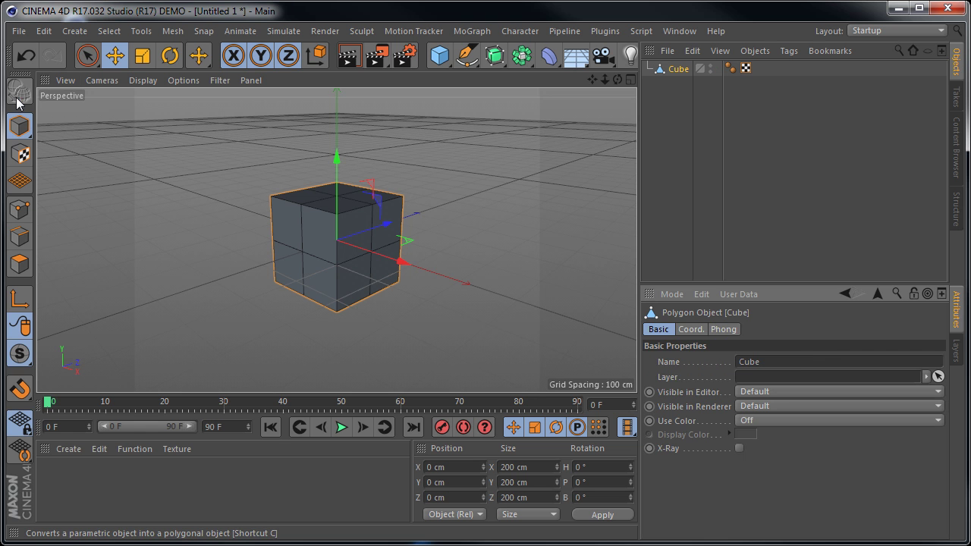
pyautogui.click(541, 224)
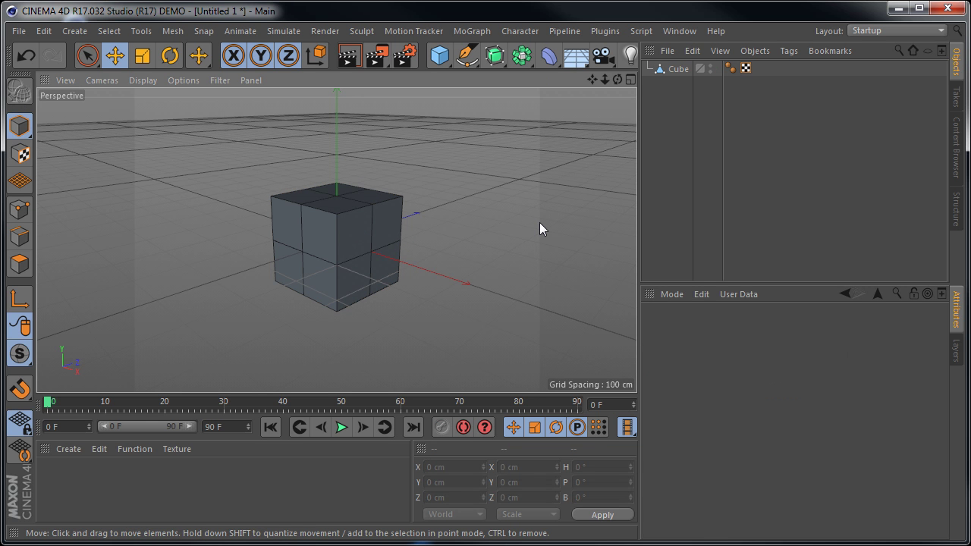
pyautogui.click(369, 235)
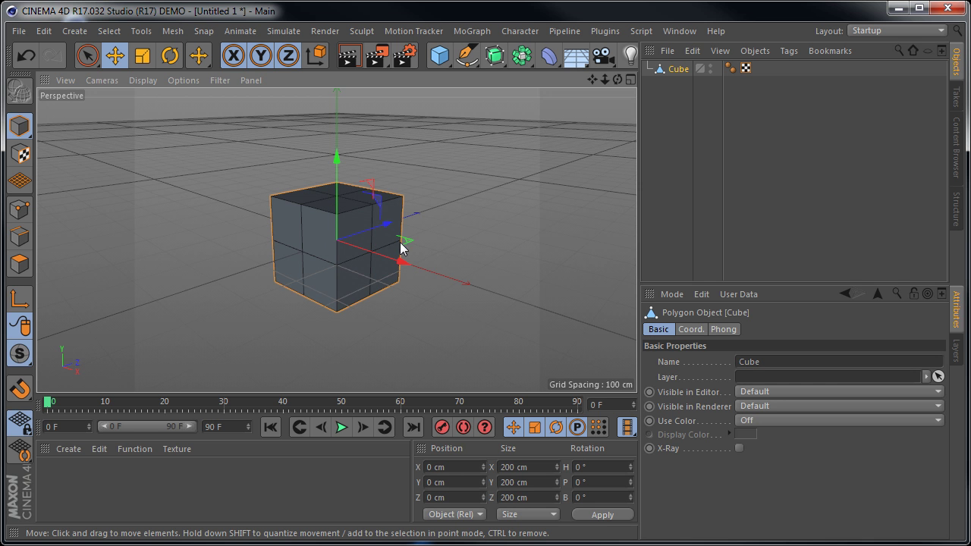
# Step: Orbit, zoom and pan the view for a closer, angled look at the cube
pyautogui.moveTo(527, 200)
pyautogui.keyDown('alt'); pyautogui.mouseDown()
pyautogui.moveTo(492, 271)
pyautogui.moveTo(581, 256)
pyautogui.moveTo(496, 205)
pyautogui.moveTo(453, 272)
pyautogui.moveTo(499, 295)
pyautogui.moveTo(471, 285)
pyautogui.moveTo(468, 239)
pyautogui.mouseUp(); pyautogui.keyUp('alt')
pyautogui.moveTo(467, 239)
pyautogui.keyDown('alt'); pyautogui.mouseDown(button='right')
pyautogui.moveTo(504, 240)
pyautogui.moveTo(433, 245)
pyautogui.mouseUp(button='right'); pyautogui.keyUp('alt')
pyautogui.moveTo(433, 245)
pyautogui.keyDown('alt'); pyautogui.mouseDown()
pyautogui.moveTo(459, 246)
pyautogui.moveTo(469, 223)
pyautogui.moveTo(434, 252)
pyautogui.moveTo(426, 241)
pyautogui.moveTo(434, 243)
pyautogui.mouseUp(); pyautogui.keyUp('alt')
pyautogui.keyDown('alt'); pyautogui.moveTo(434, 242); pyautogui.dragTo(443, 244, button='right'); pyautogui.keyUp('alt')
pyautogui.keyDown('alt'); pyautogui.moveTo(444, 244); pyautogui.dragTo(459, 245, button='middle'); pyautogui.keyUp('alt')
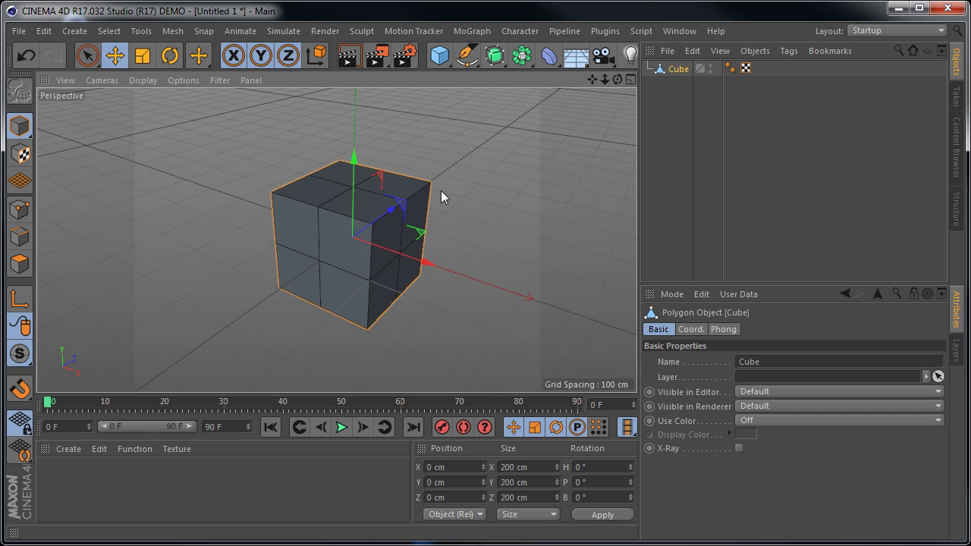
# Step: Add a test Cube.1, move and stretch it with its handles, then delete it
pyautogui.click(438, 56)
pyautogui.moveTo(432, 266)
pyautogui.mouseDown()
pyautogui.moveTo(224, 191)
pyautogui.moveTo(232, 196)
pyautogui.moveTo(294, 149)
pyautogui.moveTo(246, 158)
pyautogui.mouseUp()
pyautogui.moveTo(190, 138)
pyautogui.mouseDown()
pyautogui.moveTo(186, 122)
pyautogui.moveTo(186, 158)
pyautogui.mouseUp()
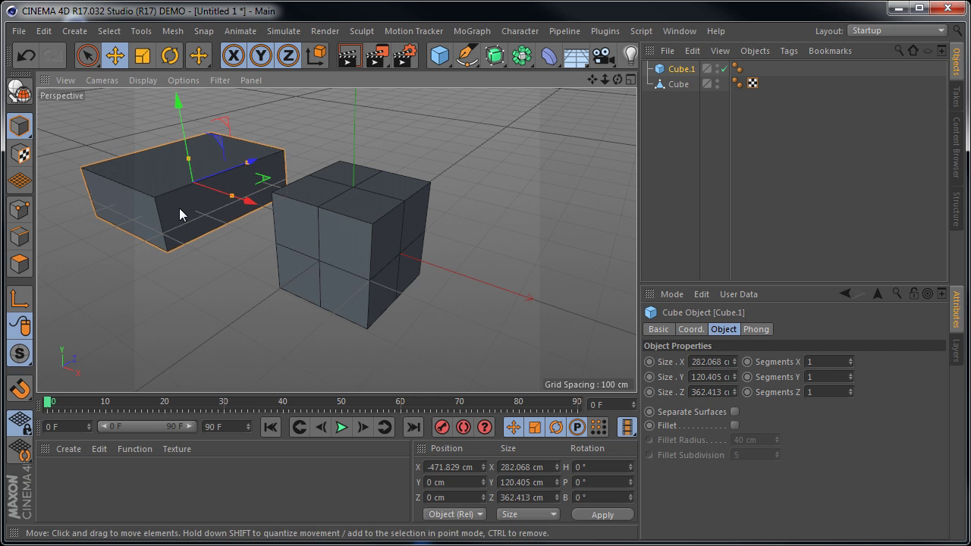
pyautogui.press('Delete')
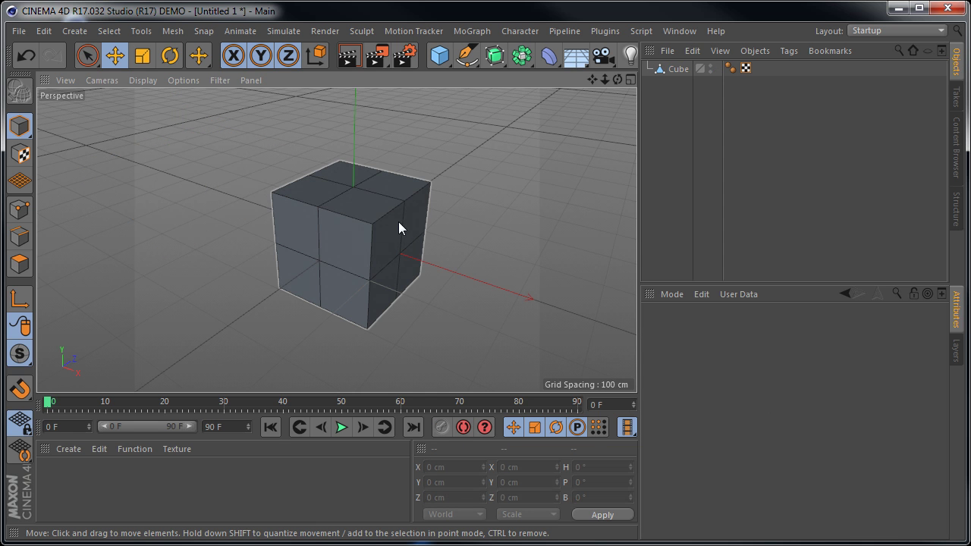
# Step: Choose Live Selection from the selection tool flyout and select the cube with it
pyautogui.click(396, 222)
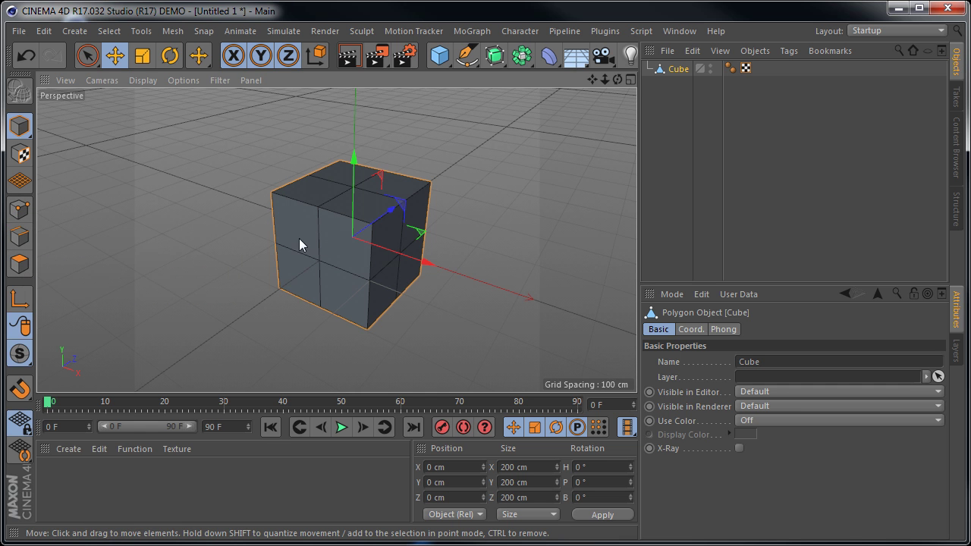
pyautogui.click(524, 234)
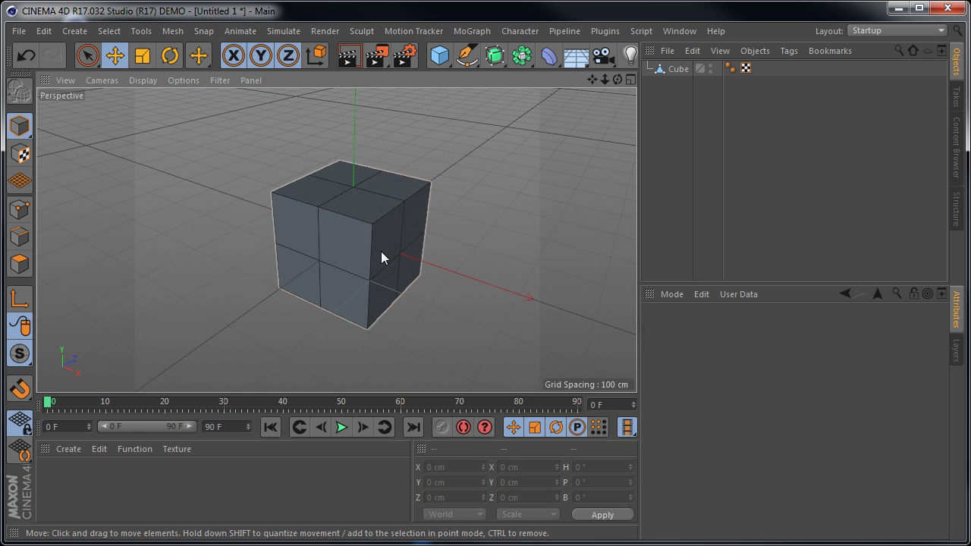
pyautogui.click(381, 251)
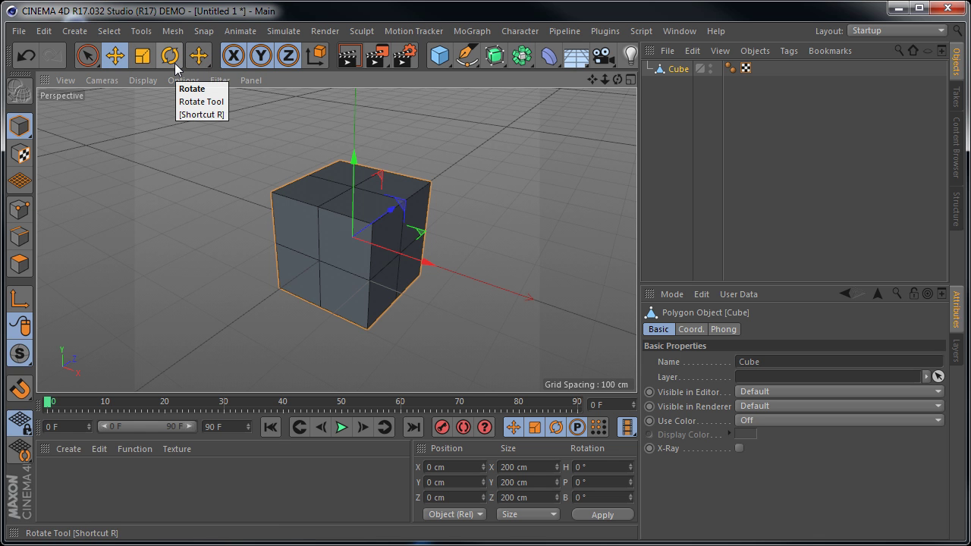
pyautogui.click(89, 60)
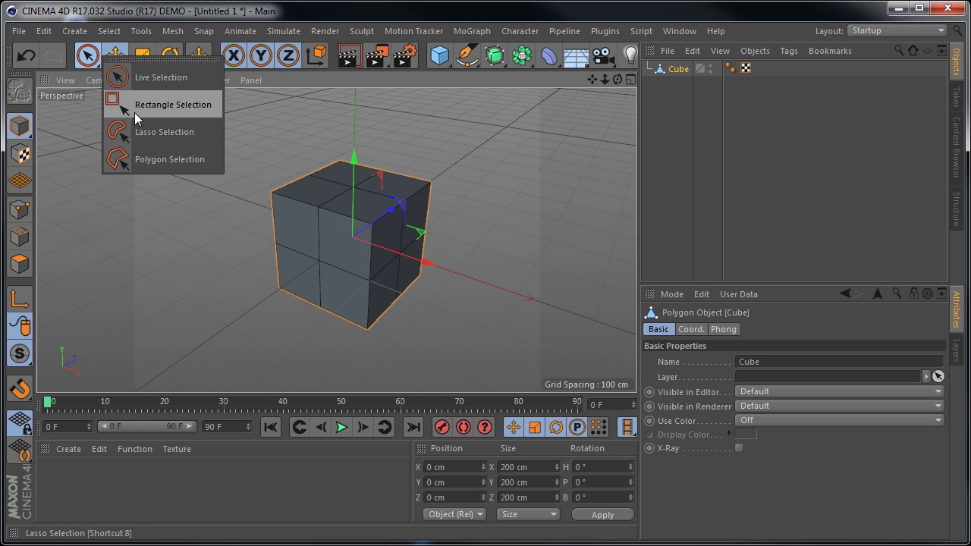
pyautogui.click(131, 79)
pyautogui.click(165, 259)
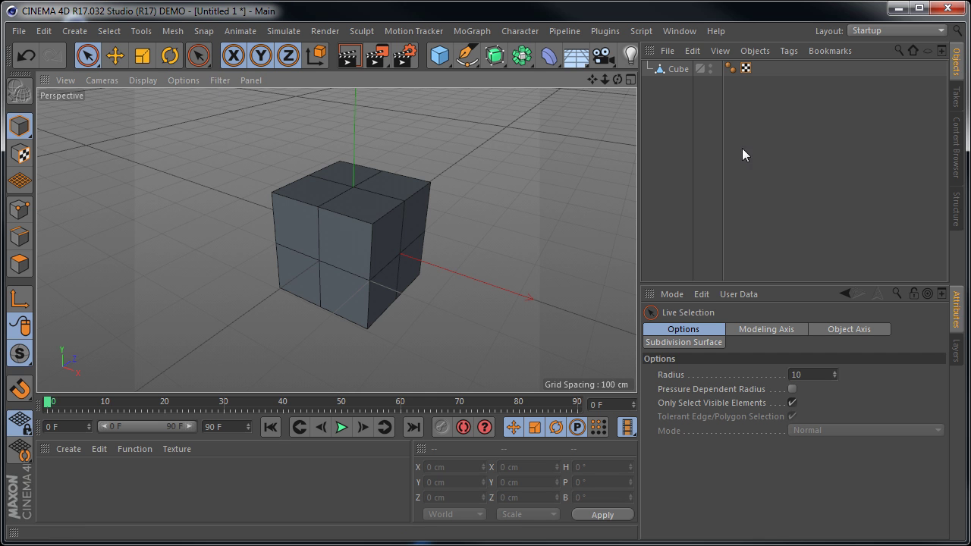
pyautogui.click(678, 69)
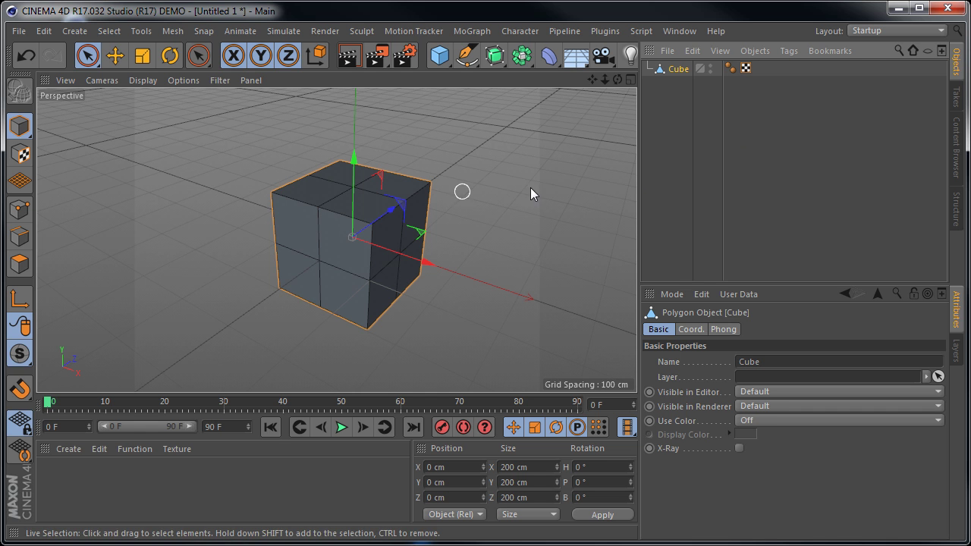
# Step: Cycle through the Move, Scale and Rotate tools with the cube selected
pyautogui.click(114, 55)
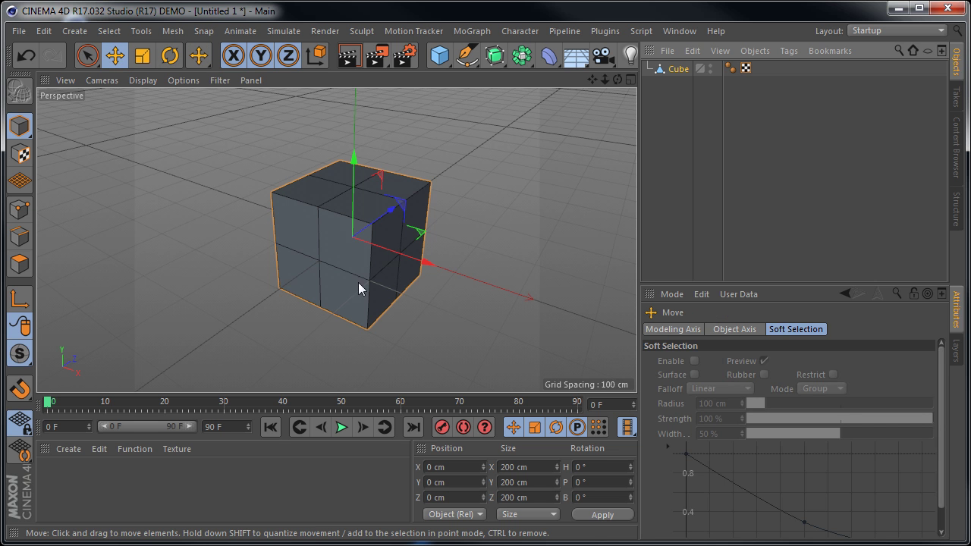
pyautogui.click(608, 219)
pyautogui.click(390, 251)
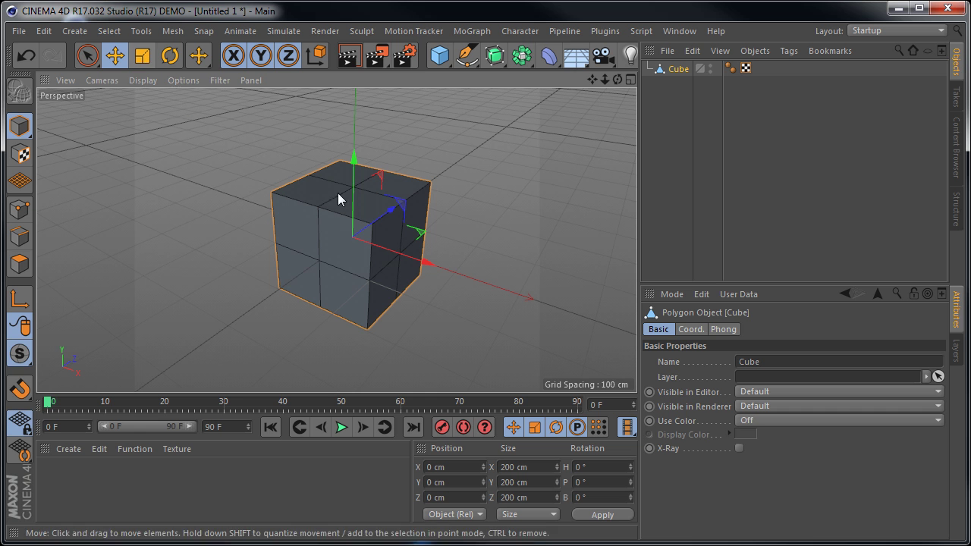
pyautogui.click(143, 64)
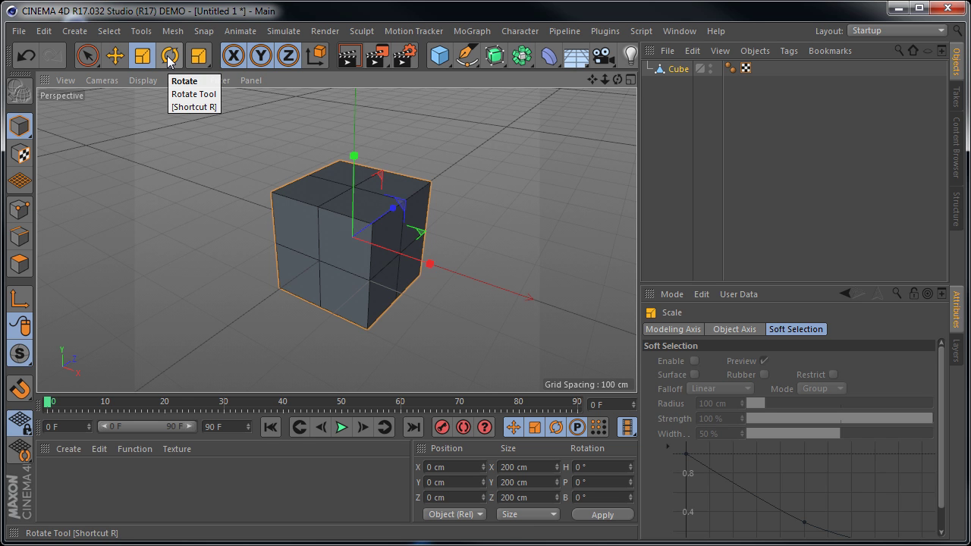
pyautogui.click(169, 61)
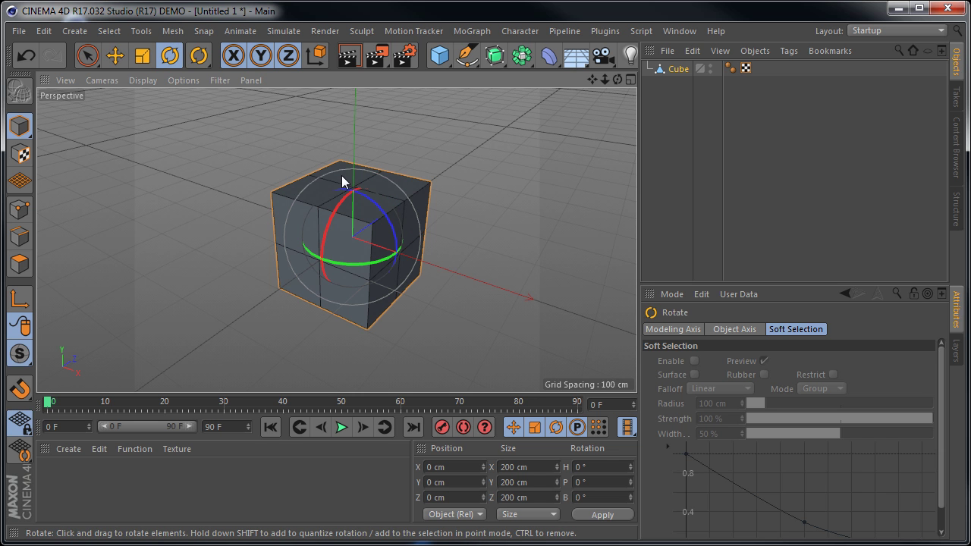
# Step: Zoom and orbit to a level front-on view of the cube, then activate Move
pyautogui.click(467, 158)
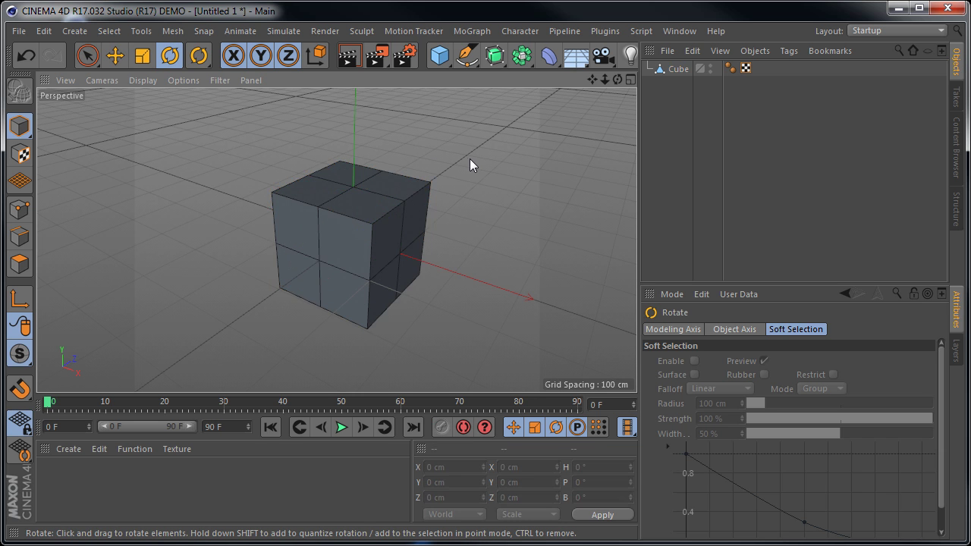
pyautogui.scroll(1, 392, 229)
pyautogui.scroll(1, 392, 229)
pyautogui.scroll(-1, 392, 229)
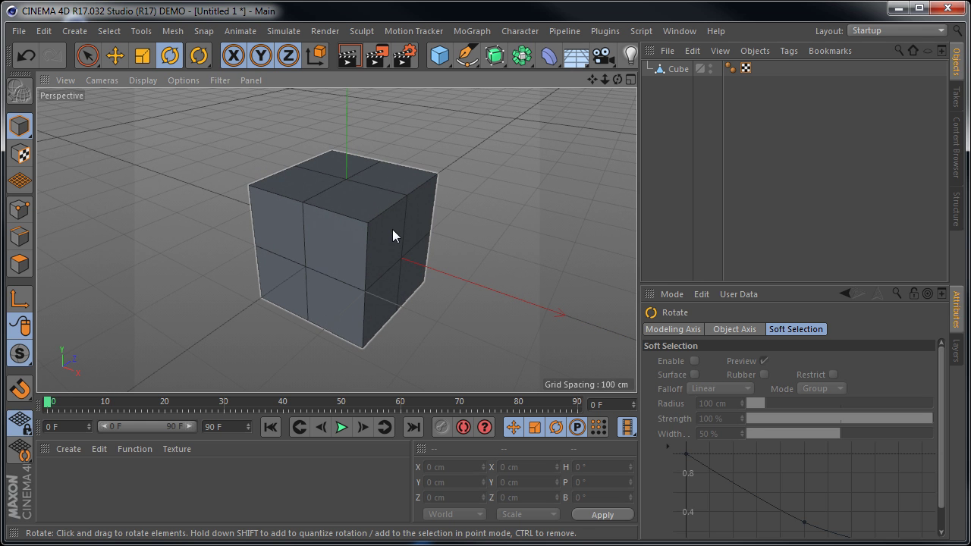
pyautogui.click(365, 250)
pyautogui.moveTo(453, 301)
pyautogui.keyDown('alt'); pyautogui.mouseDown()
pyautogui.moveTo(454, 329)
pyautogui.moveTo(553, 323)
pyautogui.moveTo(550, 228)
pyautogui.moveTo(361, 312)
pyautogui.moveTo(462, 378)
pyautogui.moveTo(530, 330)
pyautogui.moveTo(494, 359)
pyautogui.moveTo(334, 339)
pyautogui.moveTo(401, 365)
pyautogui.moveTo(461, 357)
pyautogui.moveTo(477, 341)
pyautogui.moveTo(491, 366)
pyautogui.moveTo(356, 360)
pyautogui.moveTo(371, 347)
pyautogui.moveTo(402, 352)
pyautogui.mouseUp(); pyautogui.keyUp('alt')
pyautogui.click(475, 287)
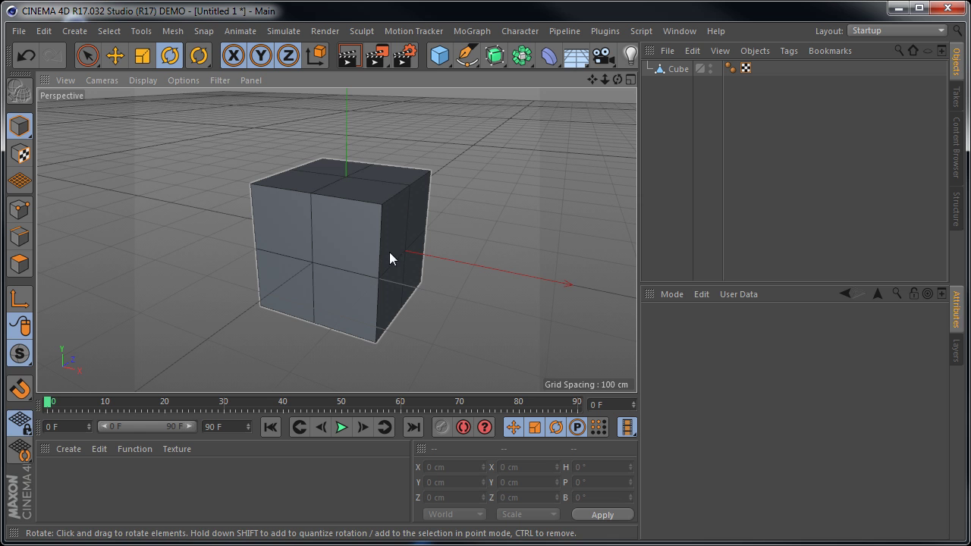
pyautogui.click(115, 56)
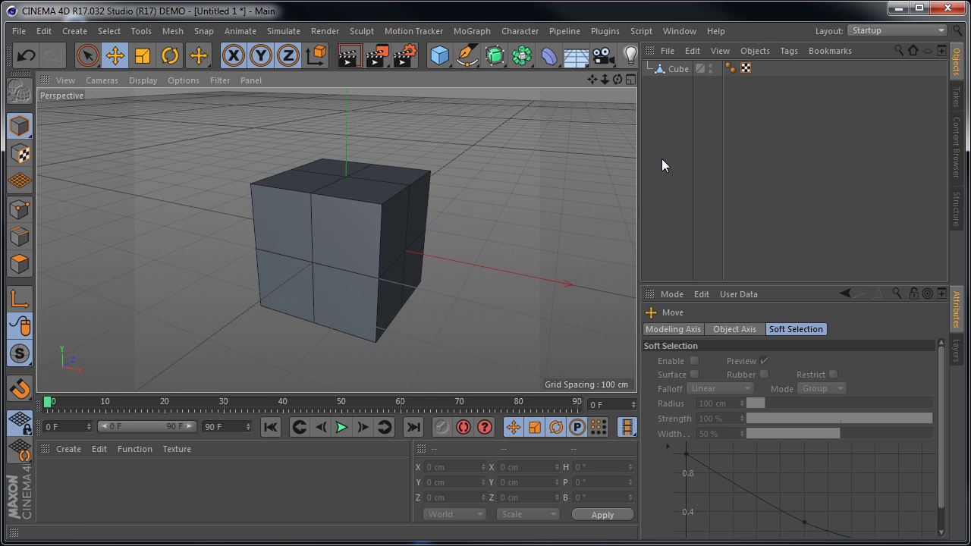
# Step: Drag the cube's X and Y handles and body to X -43.627, Y 11.837, Z -7.494 cm
pyautogui.click(670, 74)
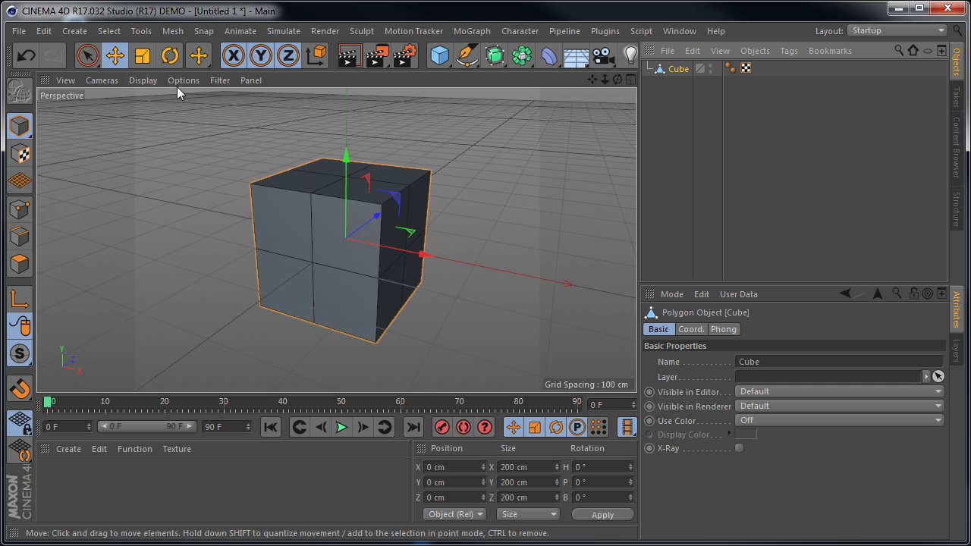
pyautogui.click(170, 56)
pyautogui.click(115, 55)
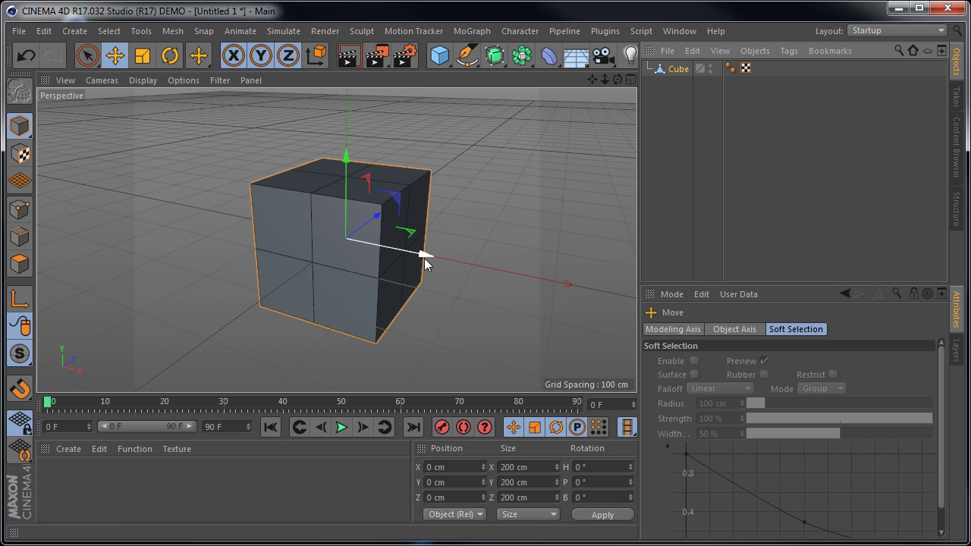
pyautogui.moveTo(425, 258)
pyautogui.mouseDown()
pyautogui.moveTo(355, 254)
pyautogui.moveTo(402, 253)
pyautogui.mouseUp()
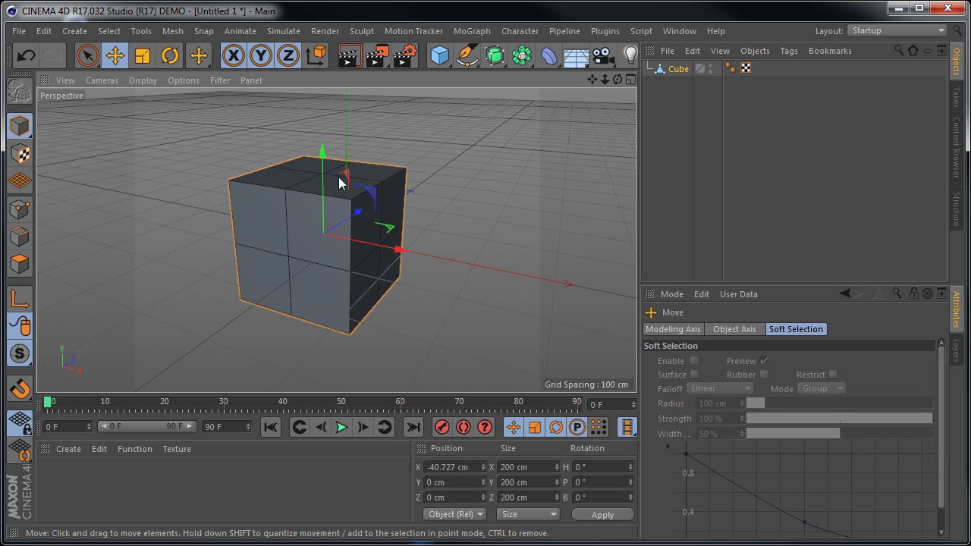
pyautogui.moveTo(323, 149); pyautogui.dragTo(319, 139)
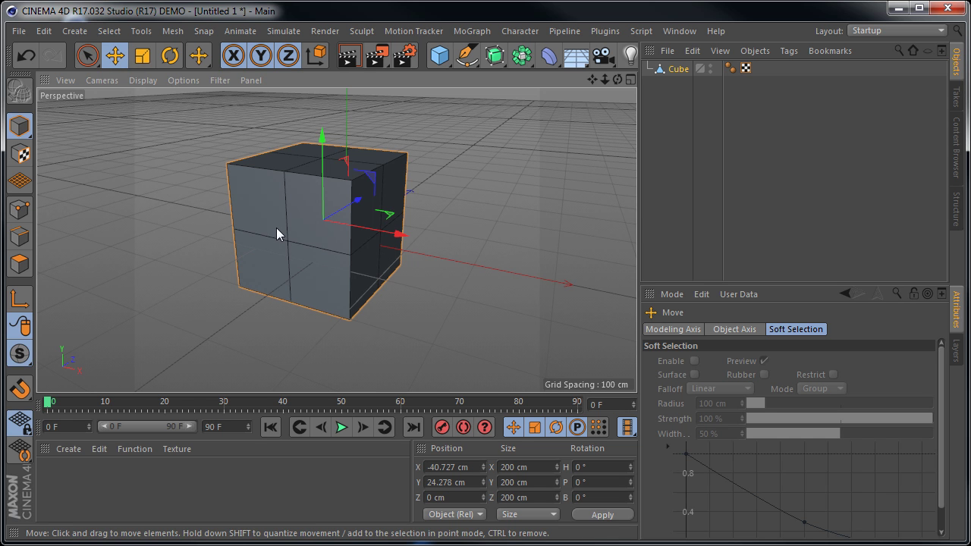
pyautogui.moveTo(269, 224)
pyautogui.mouseDown()
pyautogui.moveTo(409, 222)
pyautogui.moveTo(237, 326)
pyautogui.moveTo(225, 185)
pyautogui.moveTo(325, 217)
pyautogui.moveTo(239, 254)
pyautogui.moveTo(226, 216)
pyautogui.moveTo(292, 207)
pyautogui.moveTo(320, 210)
pyautogui.moveTo(328, 224)
pyautogui.moveTo(310, 242)
pyautogui.moveTo(271, 243)
pyautogui.moveTo(266, 231)
pyautogui.mouseUp()
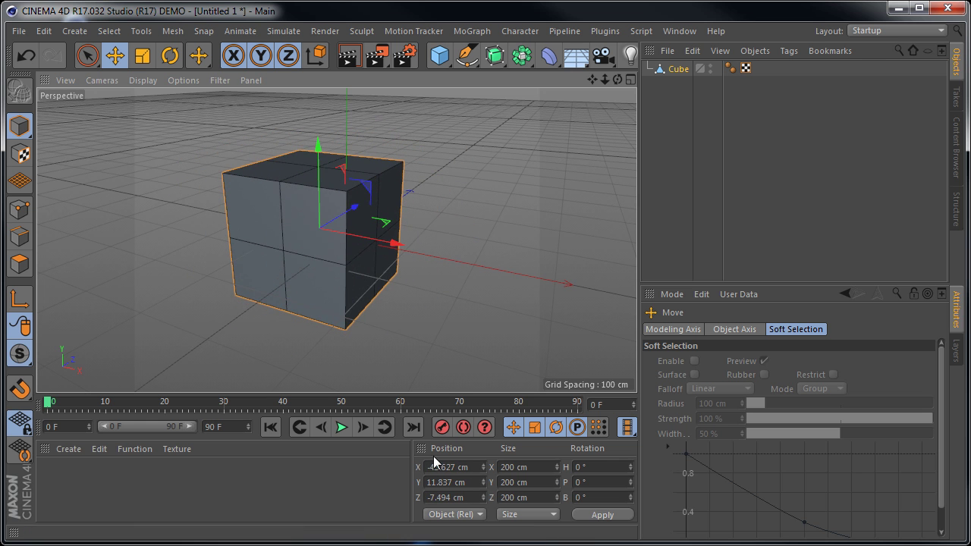
pyautogui.moveTo(300, 271)
pyautogui.mouseDown()
pyautogui.moveTo(287, 297)
pyautogui.moveTo(234, 238)
pyautogui.moveTo(314, 245)
pyautogui.moveTo(270, 257)
pyautogui.moveTo(301, 234)
pyautogui.moveTo(280, 233)
pyautogui.mouseUp()
# Step: Undo two moves and zero the Position fields to return the cube to the origin
pyautogui.hotkey('ctrl', 'z')
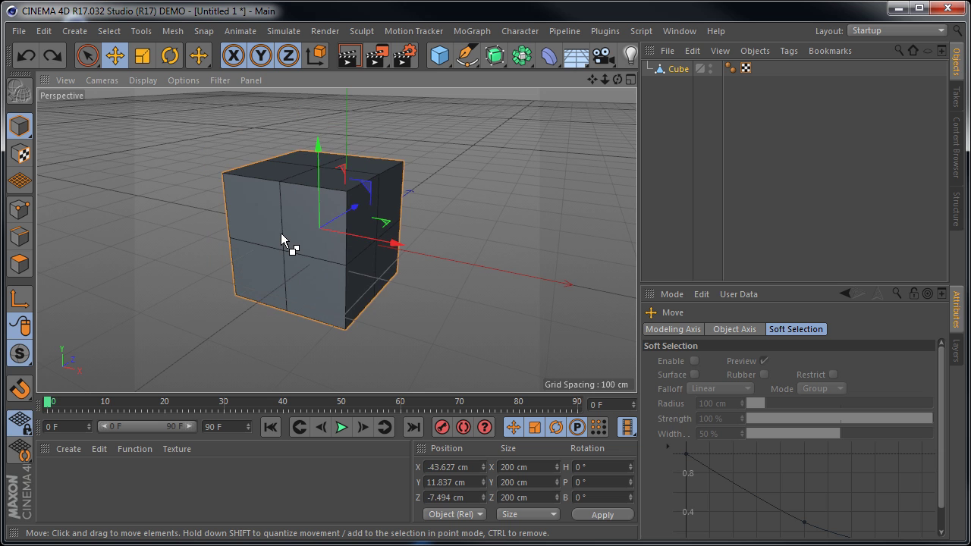
pyautogui.hotkey('ctrl', 'z')
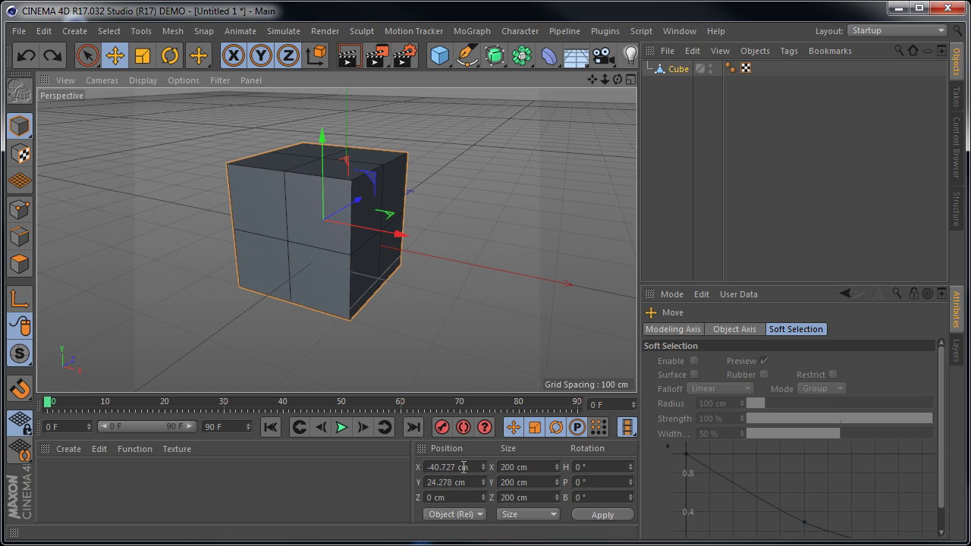
pyautogui.click(464, 467)
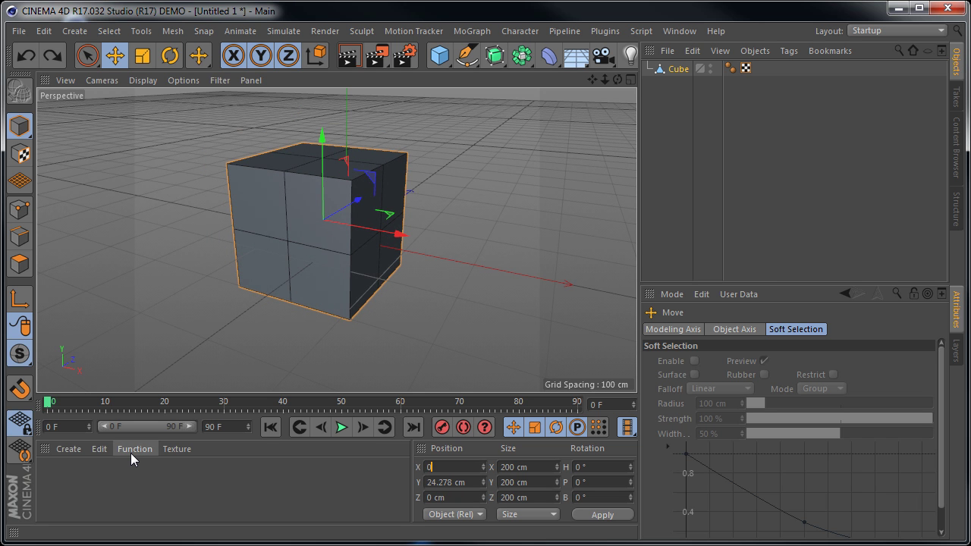
pyautogui.write('0')
pyautogui.click(616, 515)
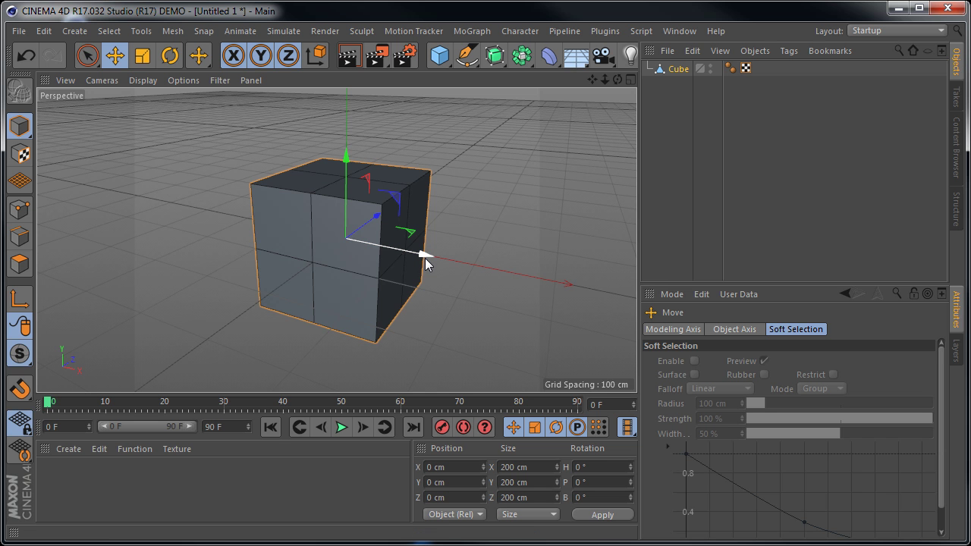
# Step: Drag the X, Y and Z handles to place the cube at X 3.925, Y -15.961, Z 47.906 cm
pyautogui.moveTo(425, 257)
pyautogui.mouseDown()
pyautogui.moveTo(416, 261)
pyautogui.moveTo(427, 264)
pyautogui.mouseUp()
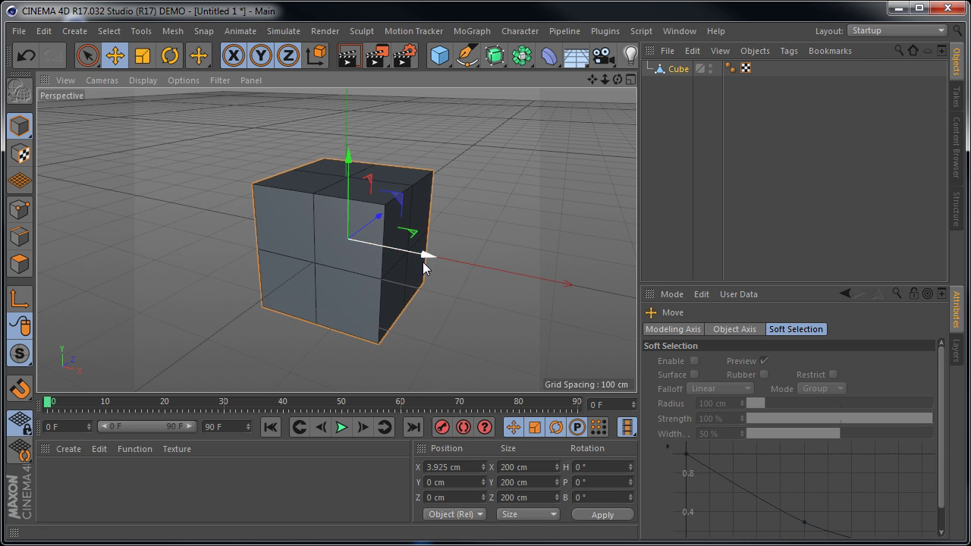
pyautogui.moveTo(349, 157); pyautogui.dragTo(351, 173)
pyautogui.moveTo(380, 223); pyautogui.dragTo(360, 178)
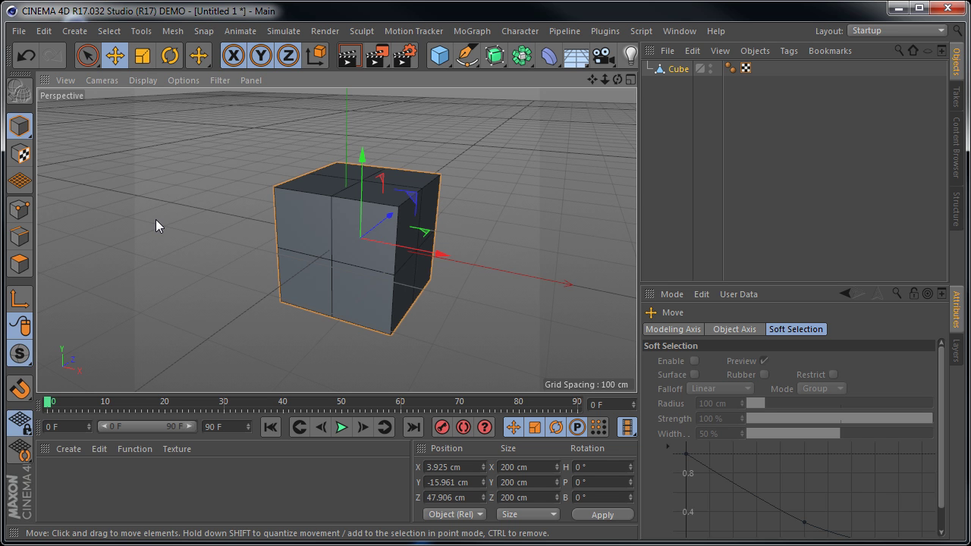
pyautogui.press('t')
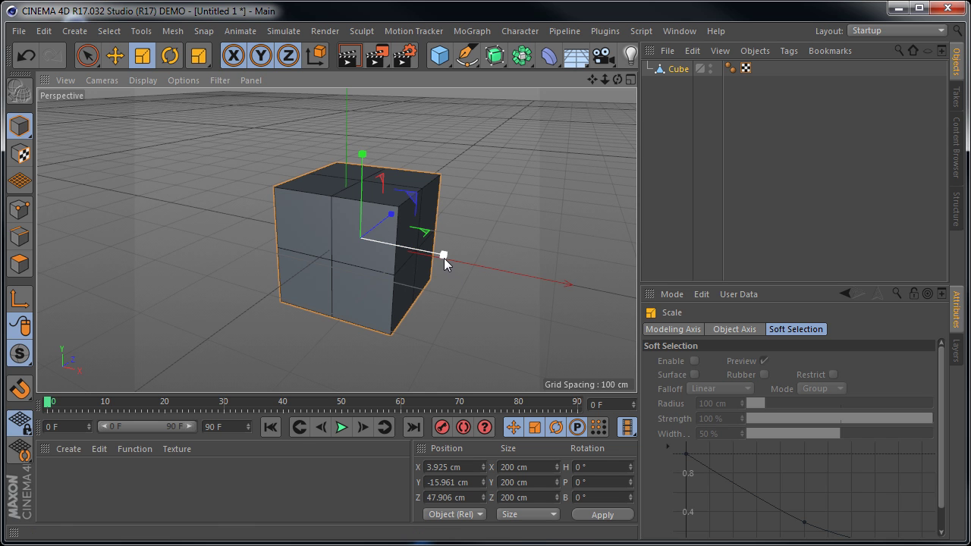
# Step: Drag the scale gizmo's axis and plane handles to resize the cube to 199.093 × 159.352 × 256.961 cm
pyautogui.moveTo(444, 255)
pyautogui.mouseDown()
pyautogui.moveTo(607, 314)
pyautogui.moveTo(444, 267)
pyautogui.mouseUp()
pyautogui.moveTo(364, 156)
pyautogui.mouseDown()
pyautogui.moveTo(364, 114)
pyautogui.moveTo(363, 159)
pyautogui.mouseUp()
pyautogui.moveTo(390, 214)
pyautogui.mouseDown()
pyautogui.moveTo(475, 185)
pyautogui.moveTo(398, 215)
pyautogui.mouseUp()
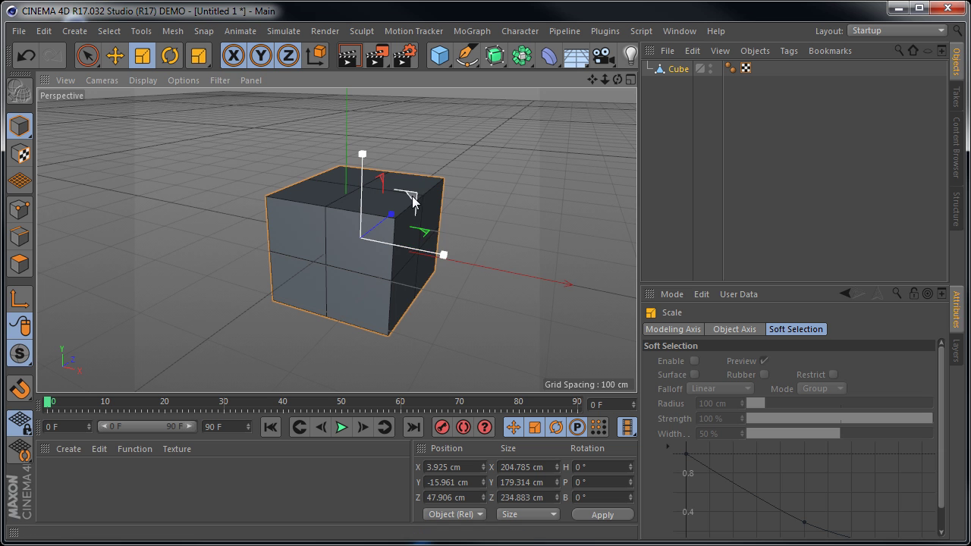
pyautogui.moveTo(414, 201)
pyautogui.mouseDown()
pyautogui.moveTo(362, 220)
pyautogui.moveTo(471, 195)
pyautogui.moveTo(413, 214)
pyautogui.mouseUp()
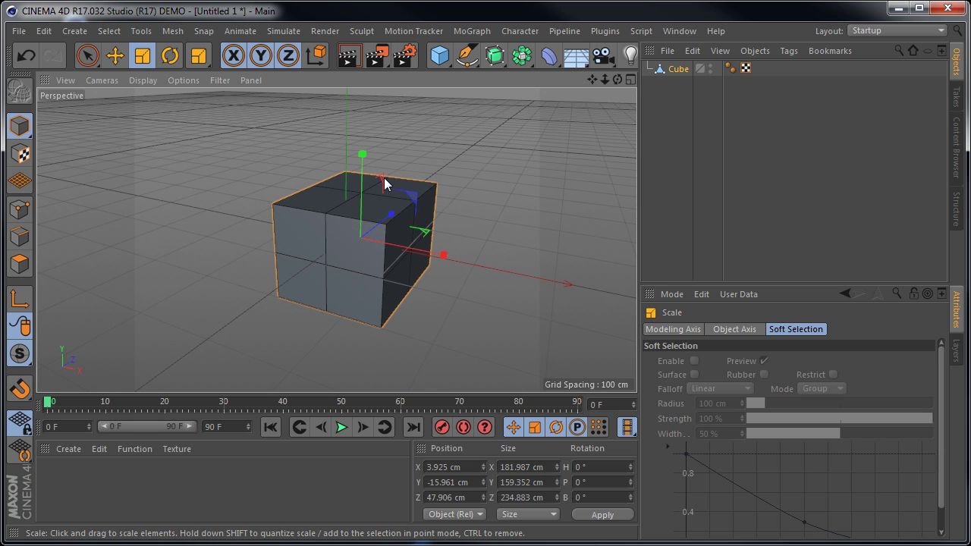
pyautogui.moveTo(425, 235); pyautogui.dragTo(607, 209)
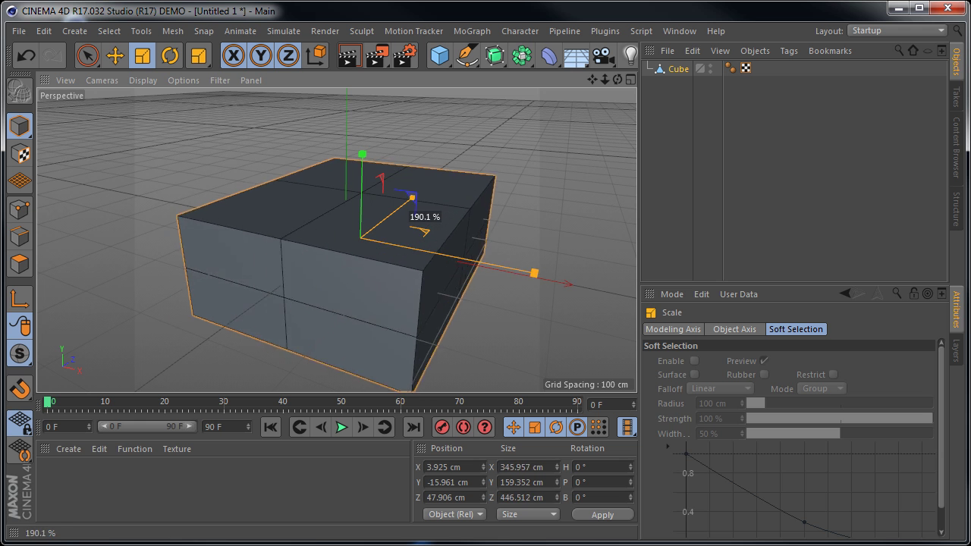
pyautogui.moveTo(607, 208)
pyautogui.mouseDown()
pyautogui.moveTo(577, 212)
pyautogui.moveTo(636, 210)
pyautogui.moveTo(568, 213)
pyautogui.moveTo(614, 249)
pyautogui.moveTo(532, 268)
pyautogui.mouseUp()
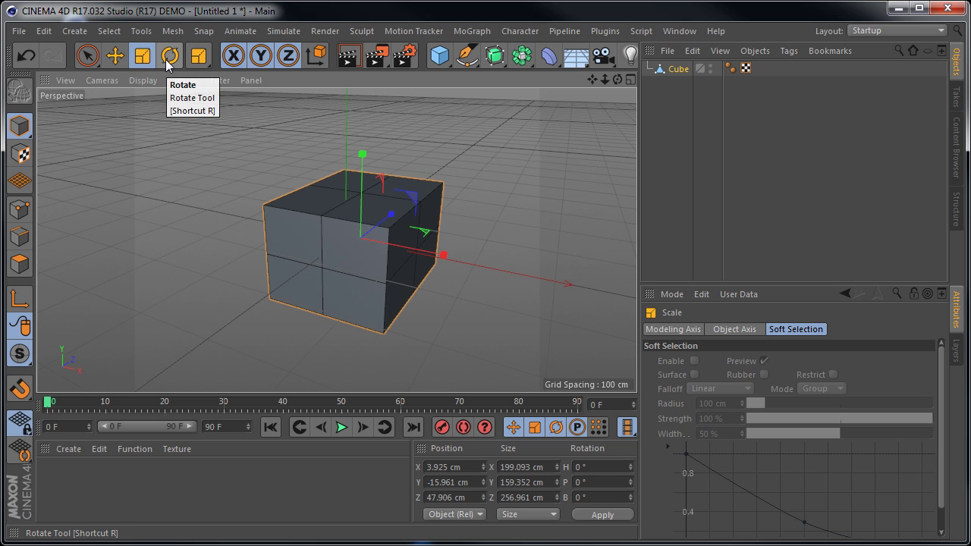
pyautogui.click(115, 57)
pyautogui.click(142, 60)
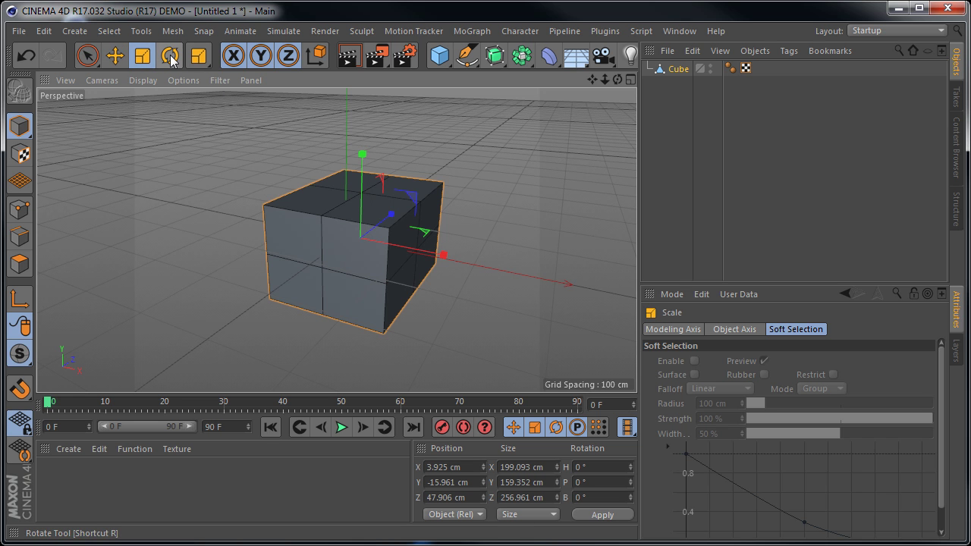
pyautogui.click(177, 57)
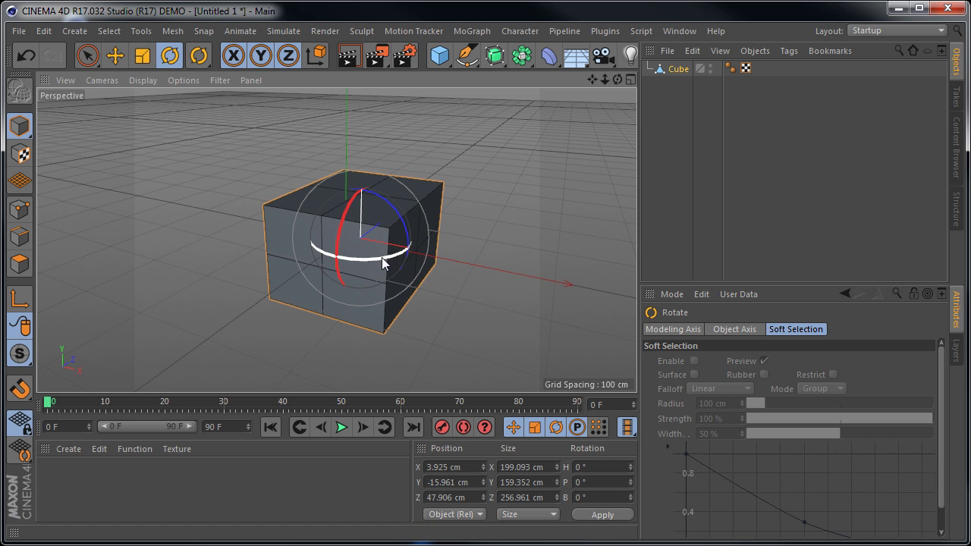
pyautogui.moveTo(382, 256)
pyautogui.mouseDown()
pyautogui.moveTo(288, 241)
pyautogui.moveTo(448, 271)
pyautogui.moveTo(480, 257)
pyautogui.moveTo(361, 270)
pyautogui.moveTo(418, 266)
pyautogui.moveTo(468, 241)
pyautogui.mouseUp()
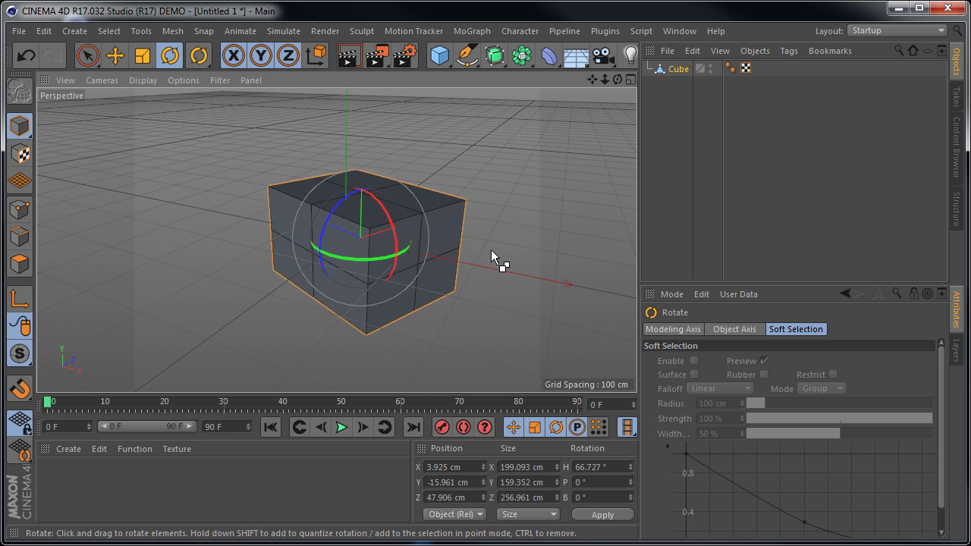
pyautogui.hotkey('ctrl', 'z')
pyautogui.moveTo(400, 215)
pyautogui.mouseDown()
pyautogui.moveTo(395, 202)
pyautogui.moveTo(347, 191)
pyautogui.moveTo(397, 204)
pyautogui.moveTo(396, 263)
pyautogui.moveTo(386, 207)
pyautogui.mouseUp()
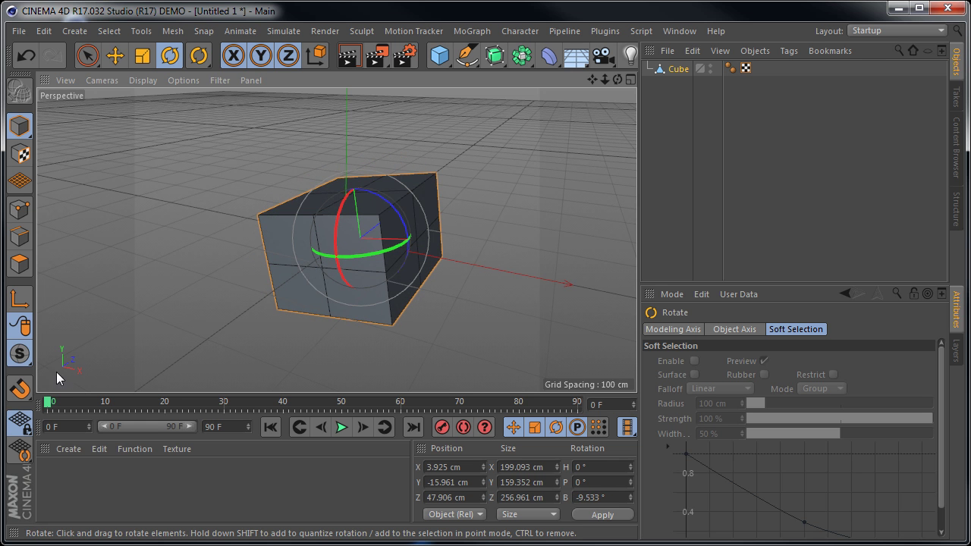
pyautogui.hotkey('ctrl', 'z')
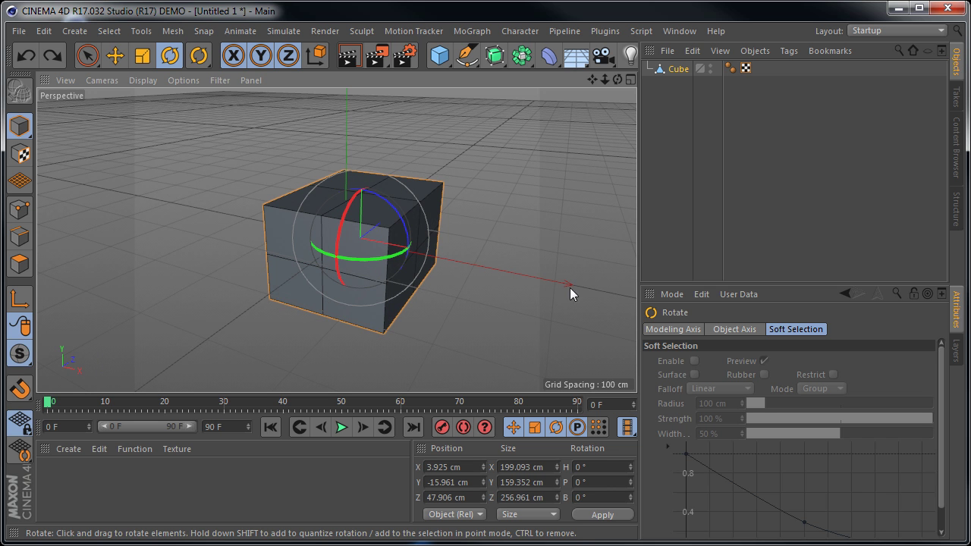
pyautogui.moveTo(340, 223)
pyautogui.mouseDown()
pyautogui.moveTo(395, 200)
pyautogui.moveTo(336, 277)
pyautogui.moveTo(331, 223)
pyautogui.mouseUp()
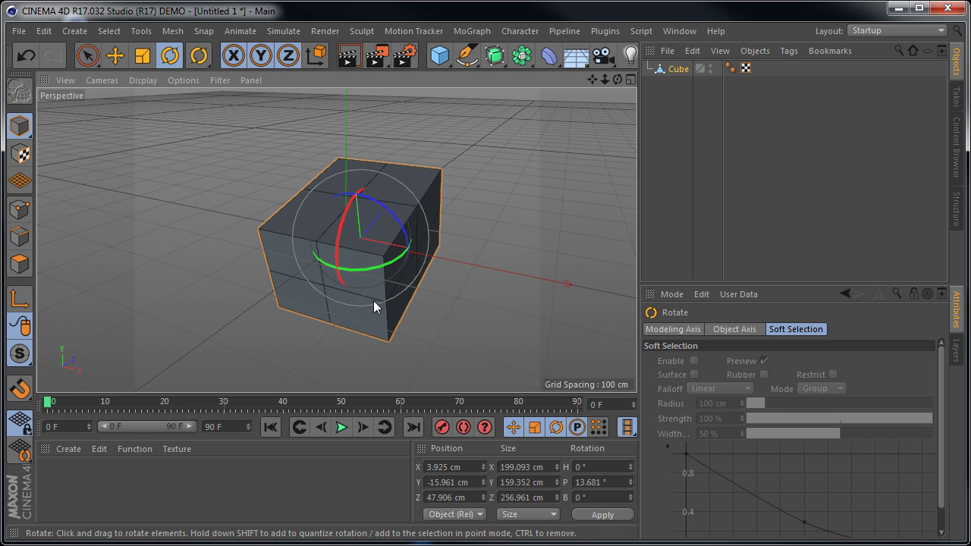
pyautogui.hotkey('ctrl', 'z')
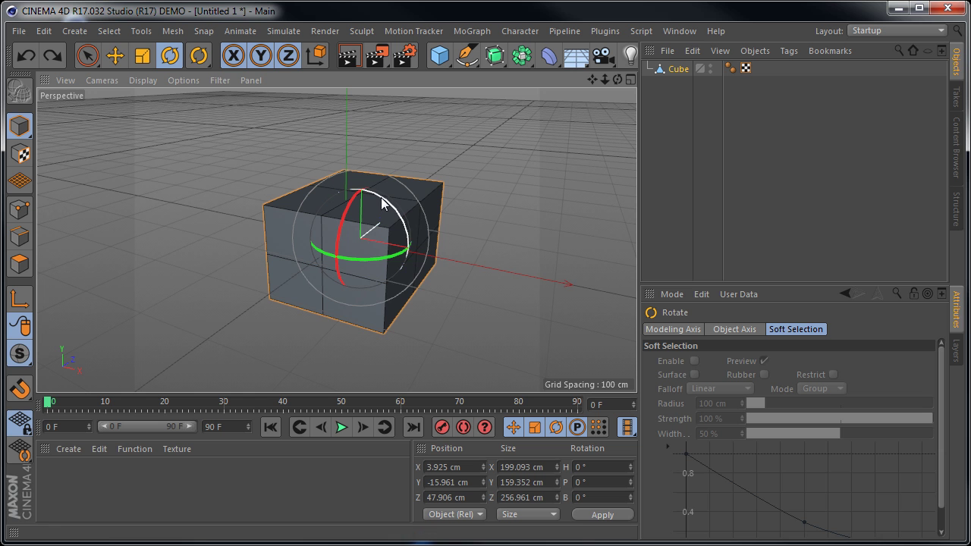
pyautogui.moveTo(366, 258); pyautogui.dragTo(434, 264)
pyautogui.hotkey('ctrl', 'z')
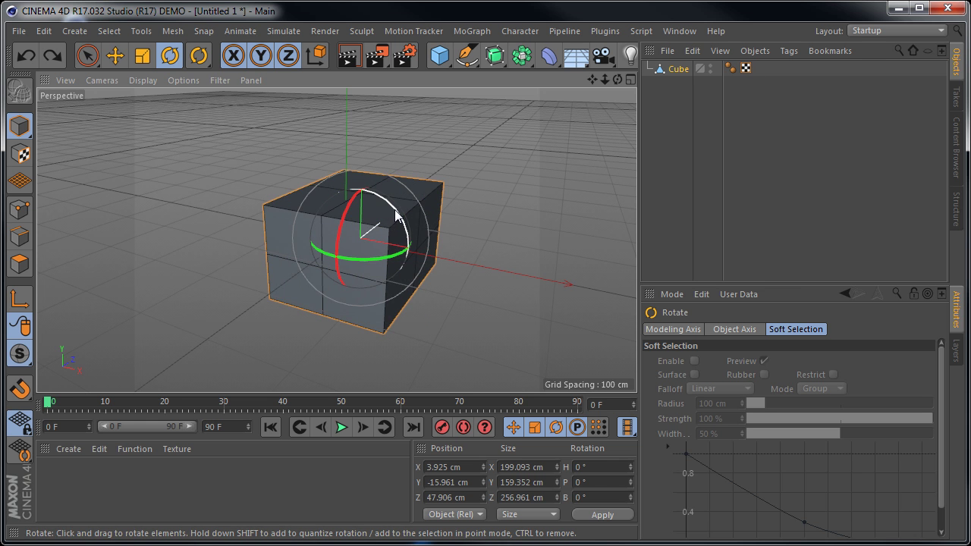
pyautogui.moveTo(396, 215); pyautogui.dragTo(356, 208)
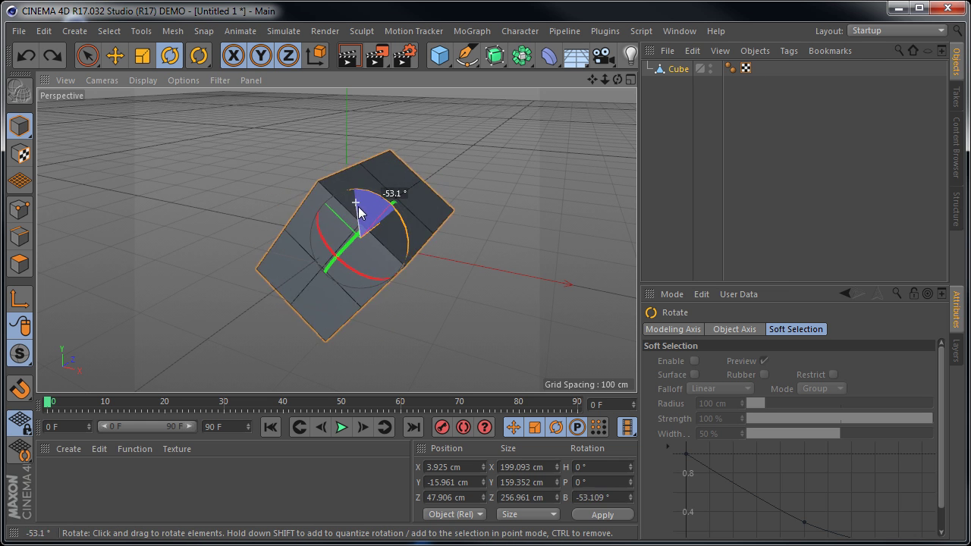
pyautogui.keyDown('ctrl'); pyautogui.moveTo(357, 209); pyautogui.dragTo(388, 257); pyautogui.keyUp('ctrl')
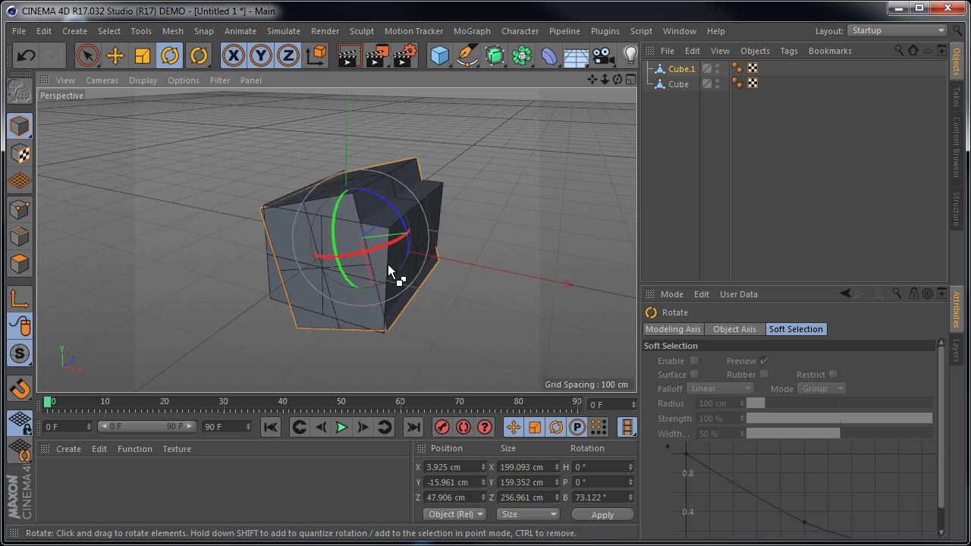
pyautogui.hotkey('ctrl', 'z')
pyautogui.moveTo(345, 229); pyautogui.dragTo(341, 206)
pyautogui.hotkey('ctrl', 'z')
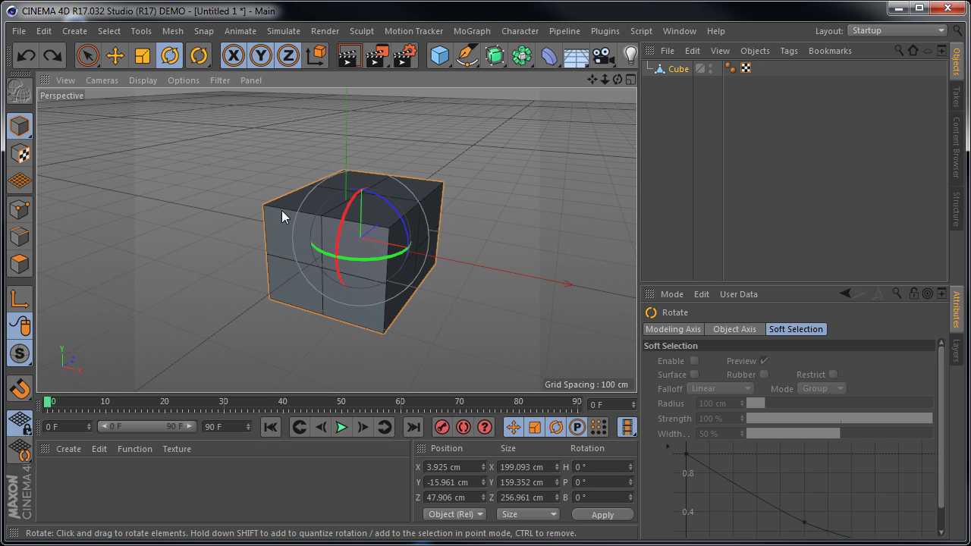
pyautogui.moveTo(351, 209); pyautogui.dragTo(362, 199)
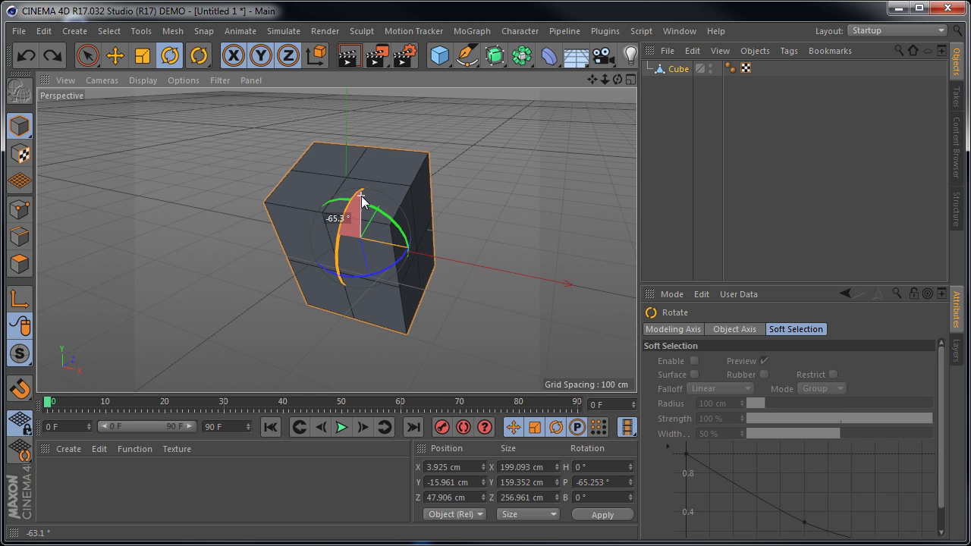
pyautogui.hotkey('ctrl', 'z')
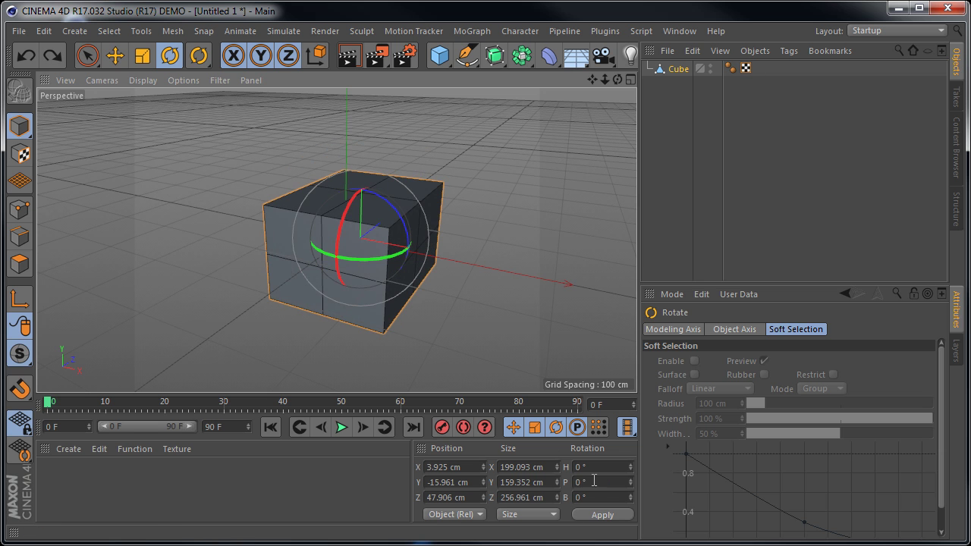
# Step: Apply a 90° Rotation P value in the Coordinates Manager, then undo it
pyautogui.click(611, 479)
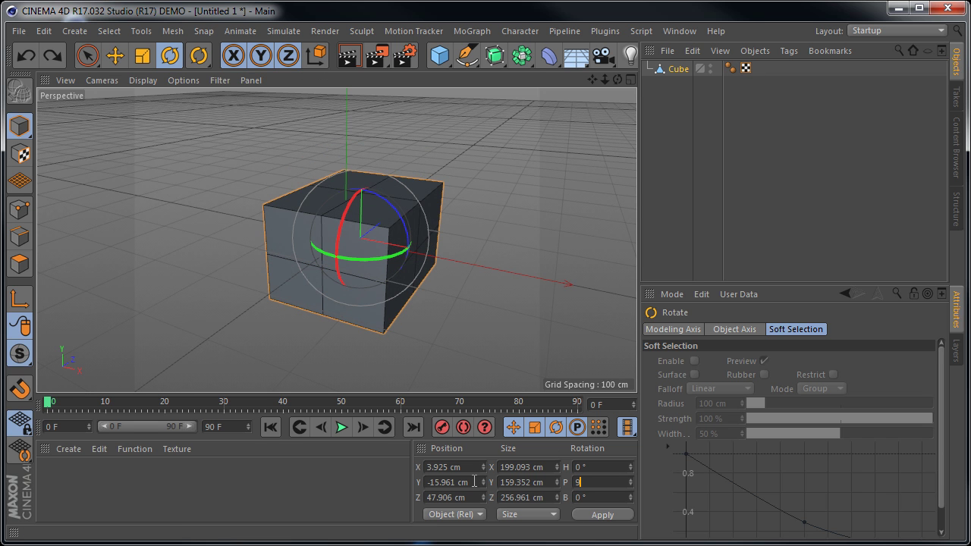
pyautogui.click(622, 516)
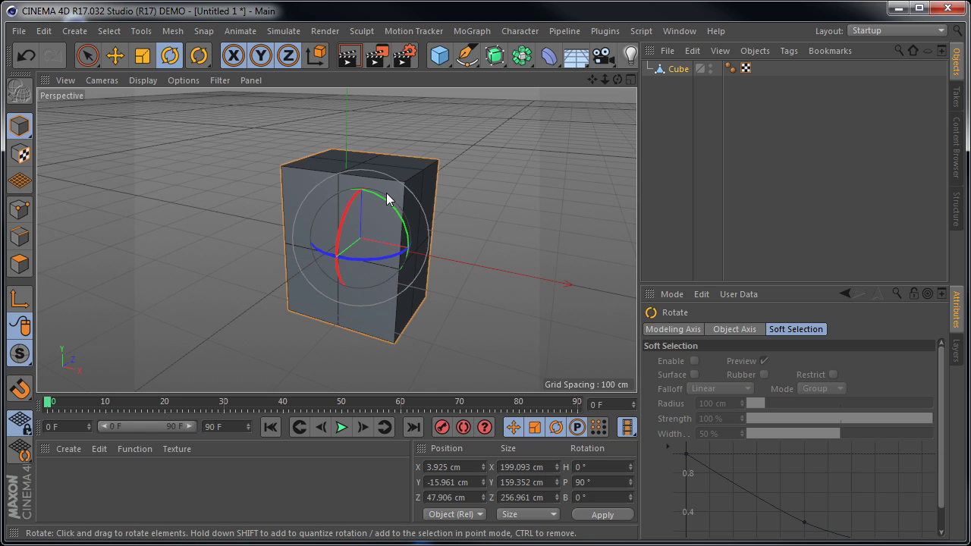
pyautogui.hotkey('ctrl', 'z')
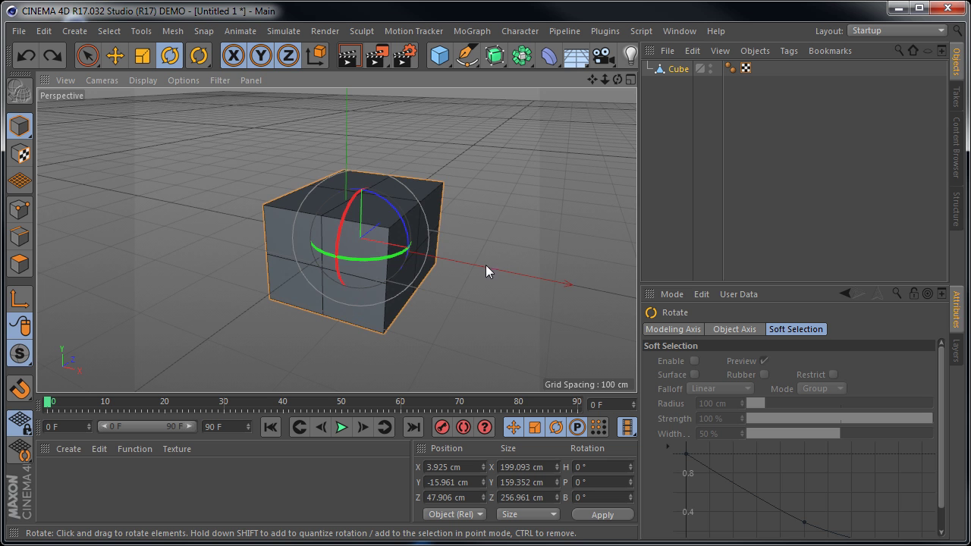
# Step: Drag the rotate gizmo's pitch ring to tip the cube to P 90°
pyautogui.moveTo(345, 219)
pyautogui.mouseDown()
pyautogui.moveTo(357, 261)
pyautogui.moveTo(349, 230)
pyautogui.mouseUp()
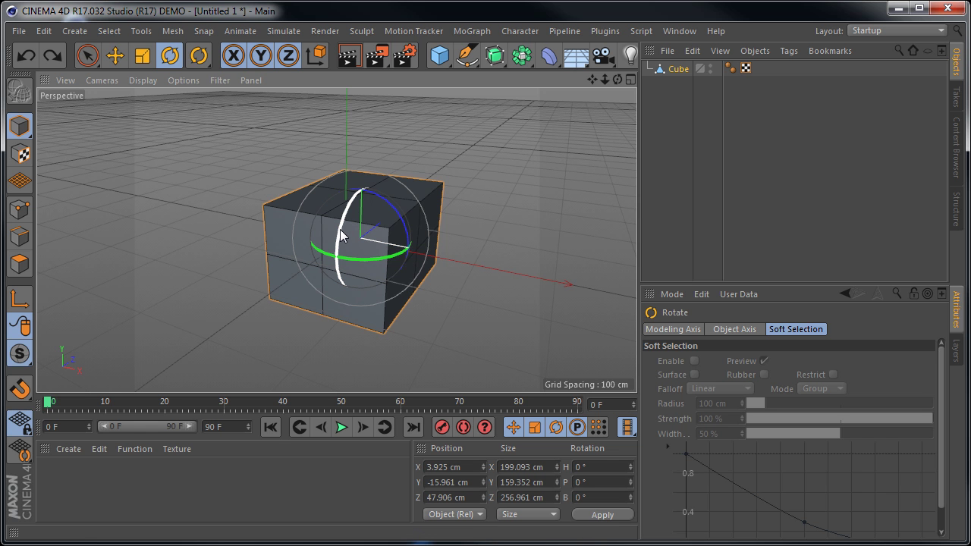
pyautogui.moveTo(340, 236); pyautogui.dragTo(342, 244)
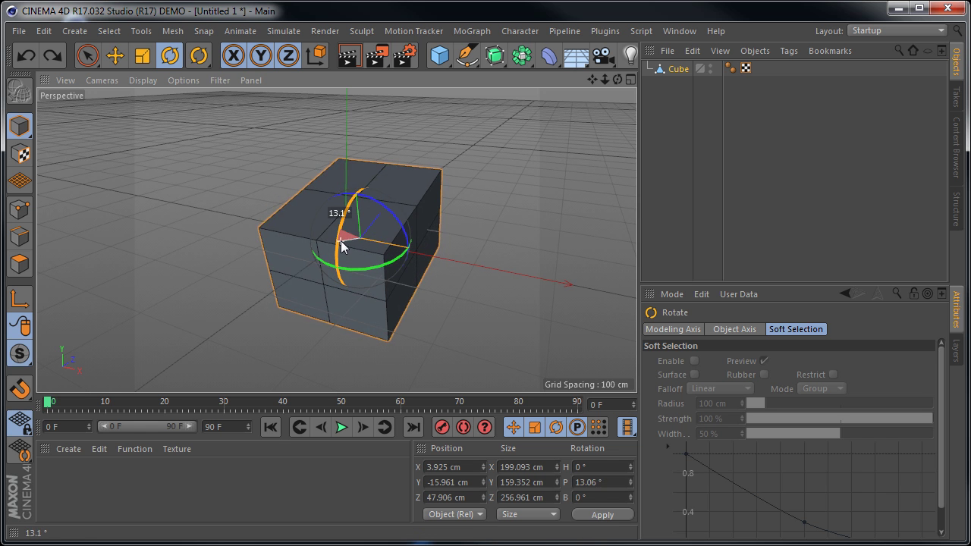
pyautogui.moveTo(342, 243); pyautogui.dragTo(346, 296)
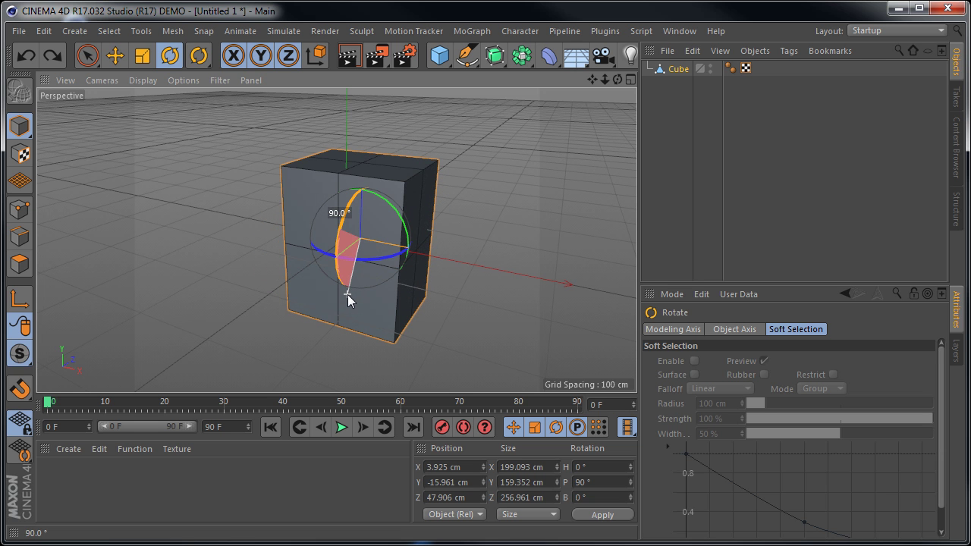
pyautogui.moveTo(348, 294); pyautogui.dragTo(349, 289)
pyautogui.hotkey('ctrl', 'z')
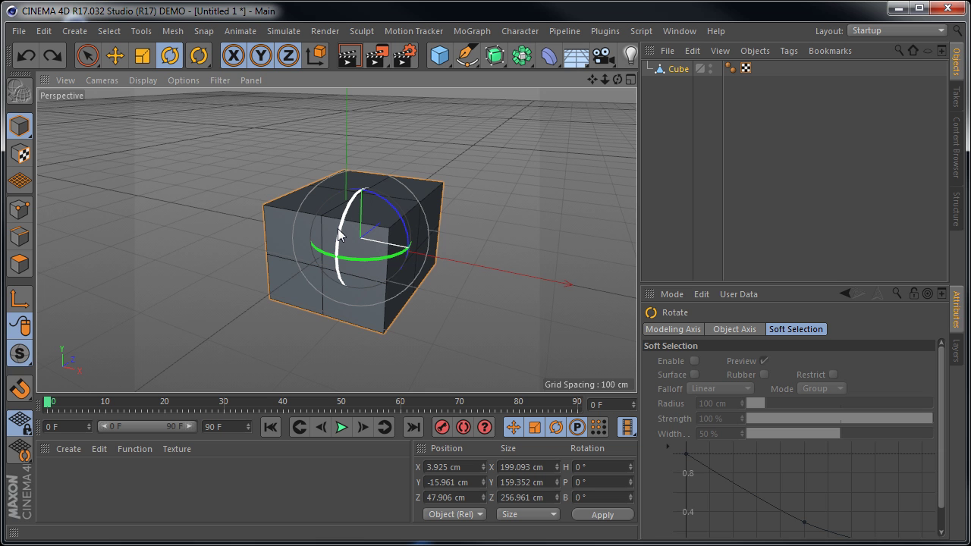
pyautogui.moveTo(338, 235)
pyautogui.mouseDown()
pyautogui.moveTo(341, 256)
pyautogui.moveTo(336, 232)
pyautogui.moveTo(342, 243)
pyautogui.mouseUp()
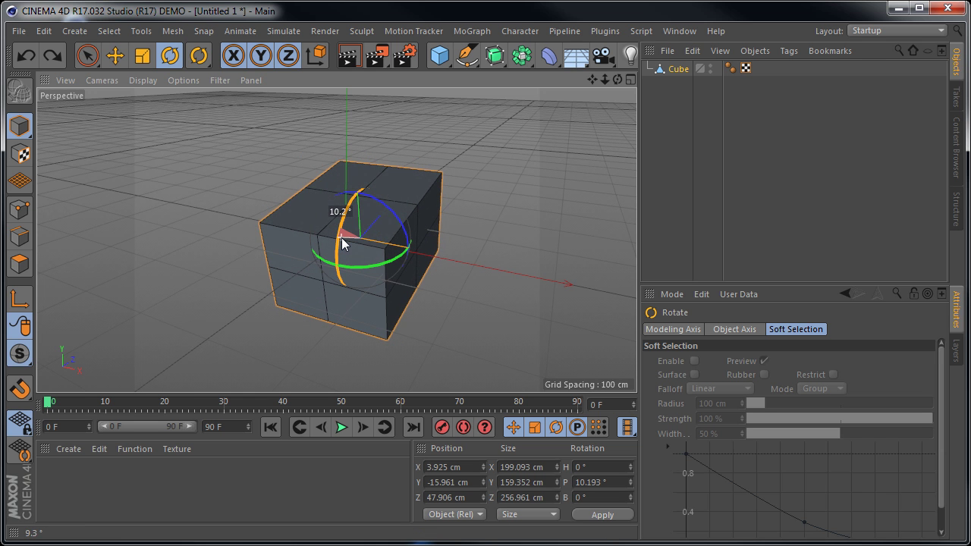
pyautogui.moveTo(342, 243); pyautogui.dragTo(354, 277)
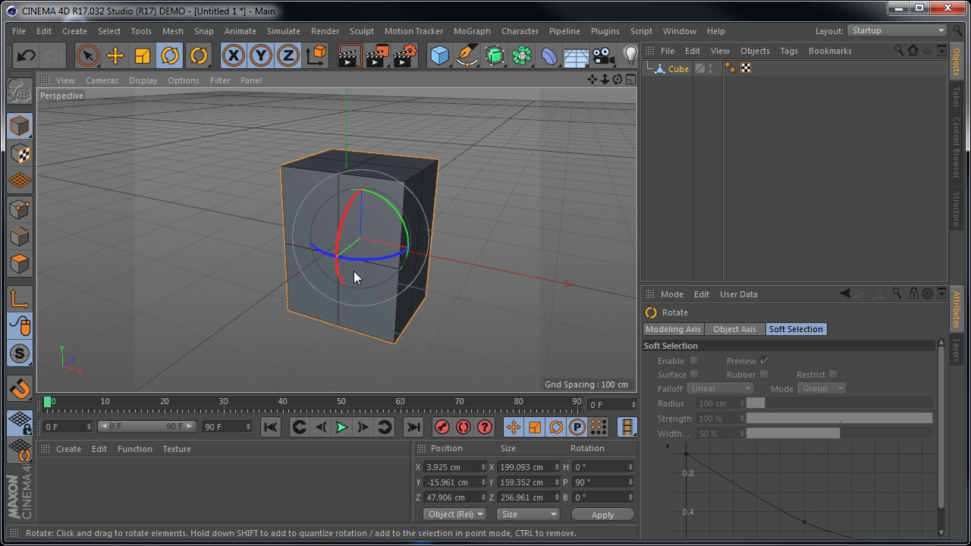
pyautogui.click(509, 260)
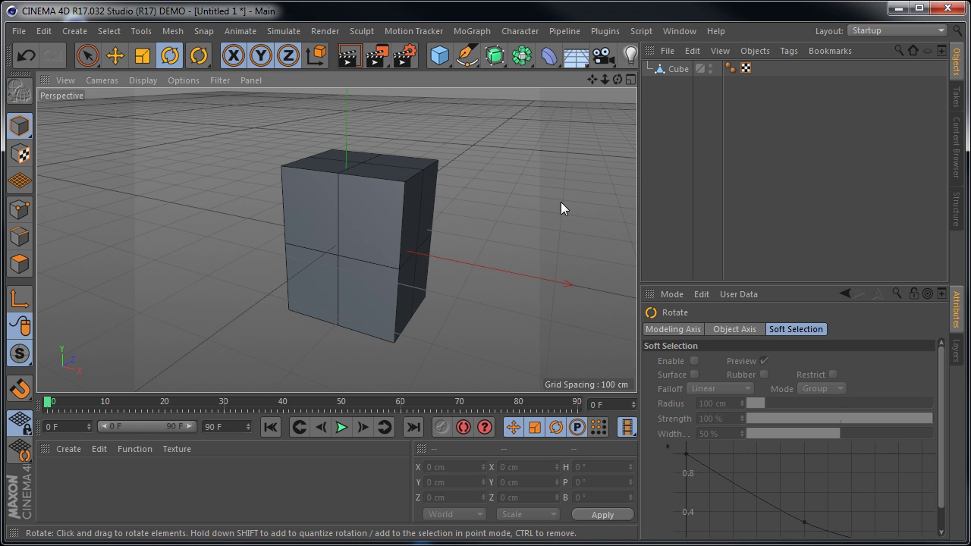
pyautogui.click(113, 57)
pyautogui.press('t')
pyautogui.click(117, 58)
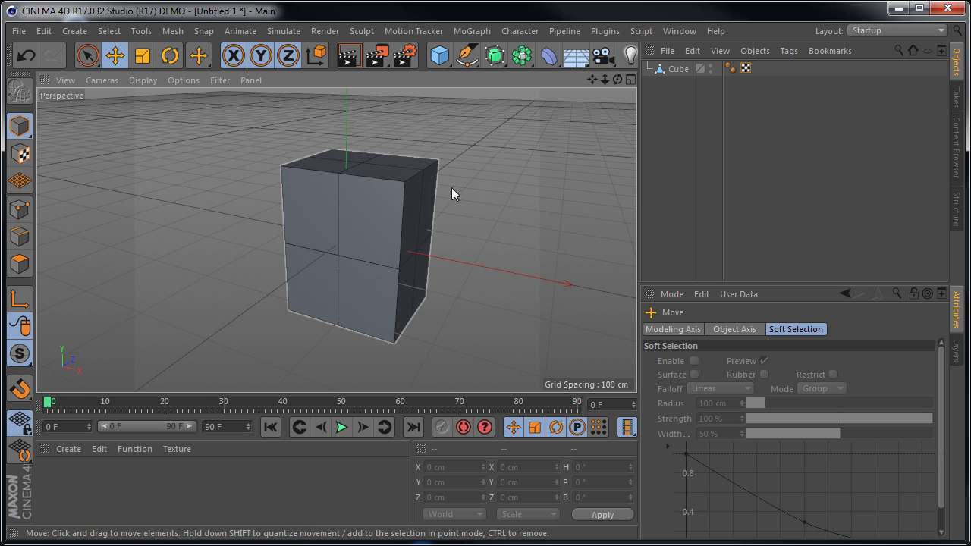
pyautogui.click(679, 69)
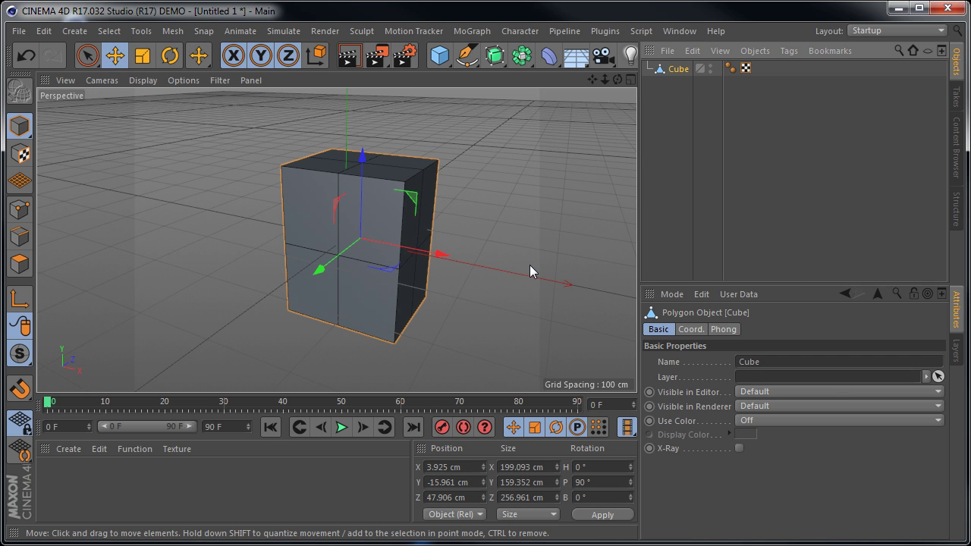
pyautogui.press('e')
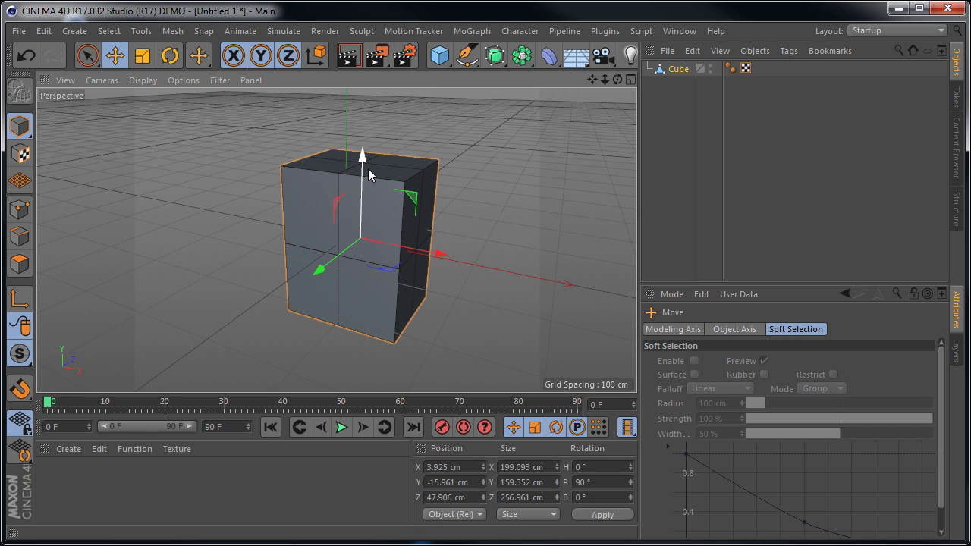
pyautogui.press('r')
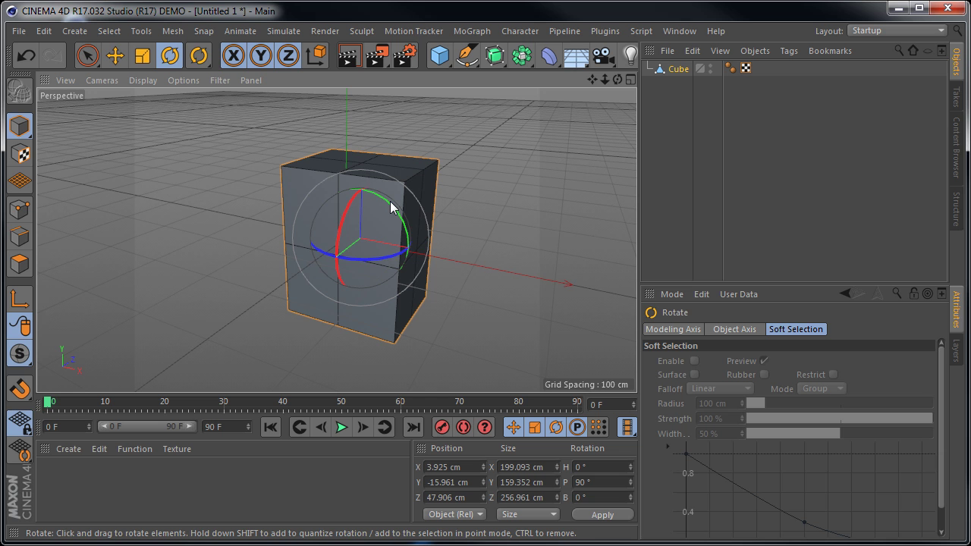
pyautogui.press('t')
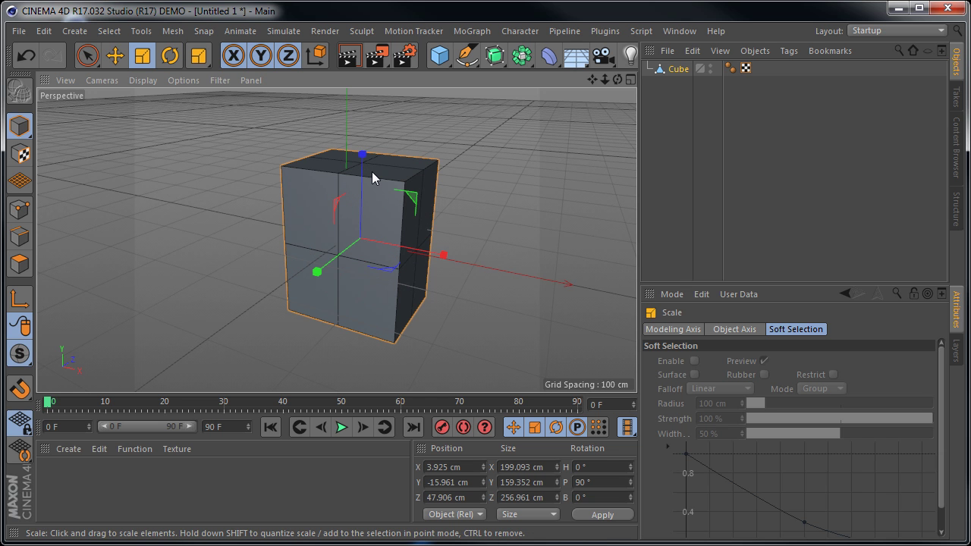
pyautogui.press('r')
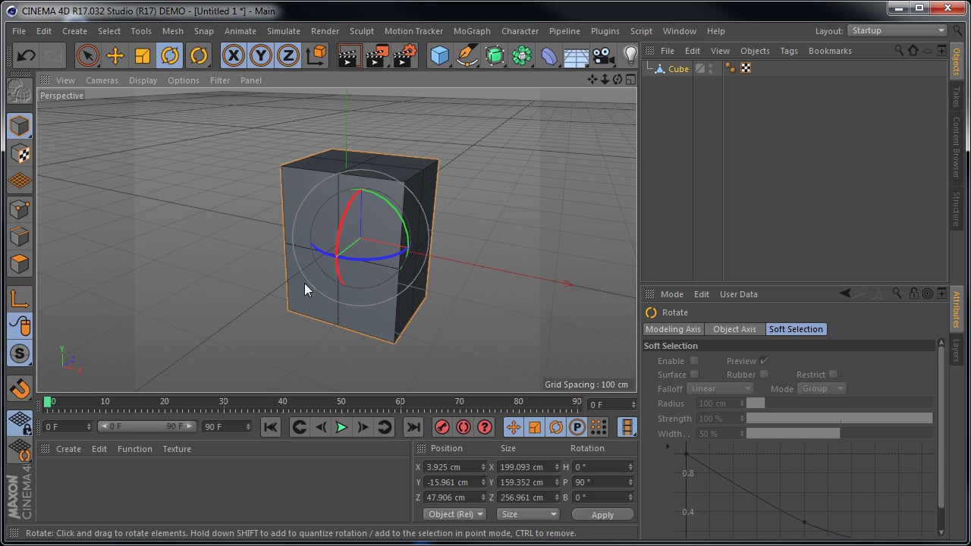
# Step: Free-rotate the cube, then set Rotation H, P and B to 0°, apply, and reselect the cube
pyautogui.moveTo(484, 298)
pyautogui.mouseDown()
pyautogui.moveTo(406, 191)
pyautogui.moveTo(347, 219)
pyautogui.moveTo(396, 271)
pyautogui.moveTo(436, 210)
pyautogui.moveTo(399, 163)
pyautogui.moveTo(324, 166)
pyautogui.moveTo(313, 244)
pyautogui.moveTo(393, 279)
pyautogui.moveTo(410, 194)
pyautogui.moveTo(321, 256)
pyautogui.moveTo(324, 289)
pyautogui.moveTo(360, 318)
pyautogui.moveTo(407, 317)
pyautogui.moveTo(421, 266)
pyautogui.mouseUp()
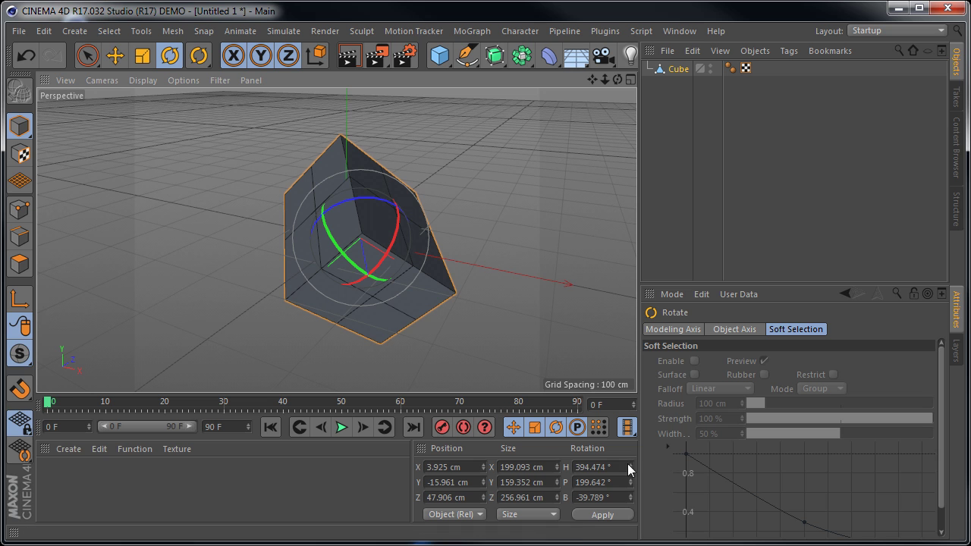
pyautogui.moveTo(611, 466); pyautogui.dragTo(575, 467)
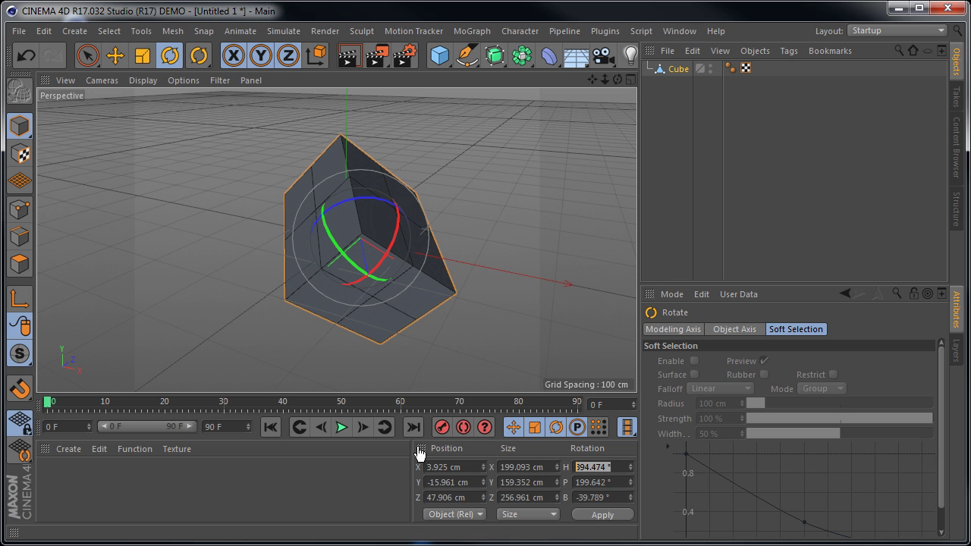
pyautogui.write('0')
pyautogui.press('Tab')
pyautogui.write('0')
pyautogui.press('Tab')
pyautogui.write('0')
pyautogui.click(607, 516)
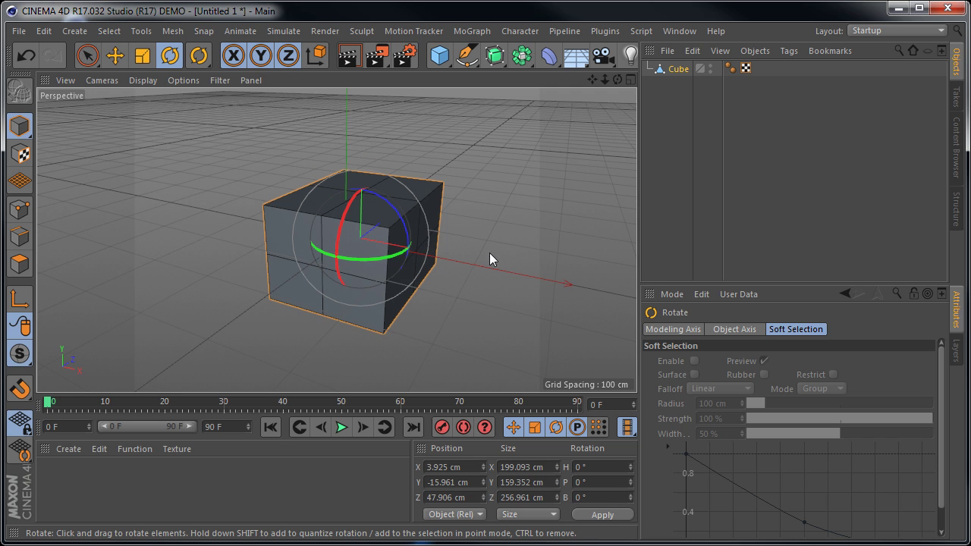
pyautogui.click(536, 249)
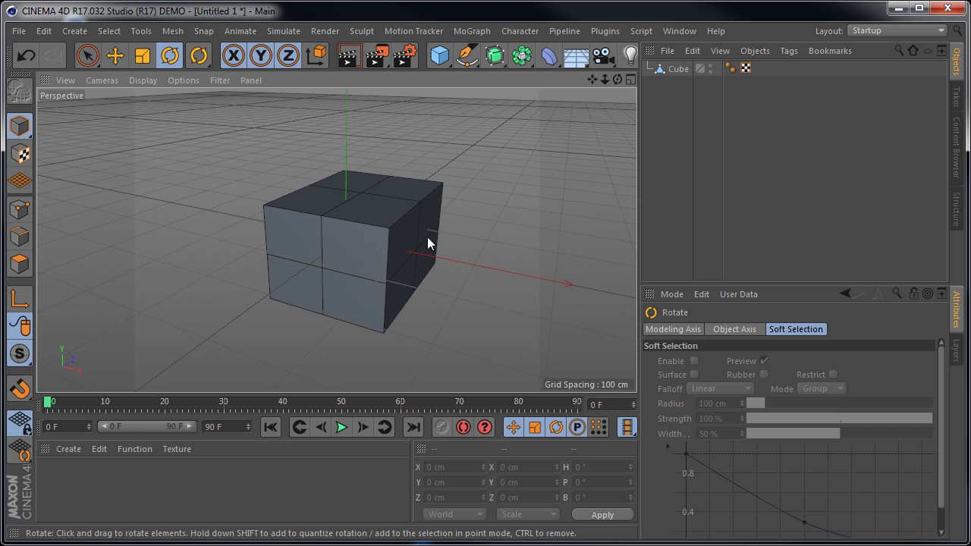
pyautogui.click(369, 221)
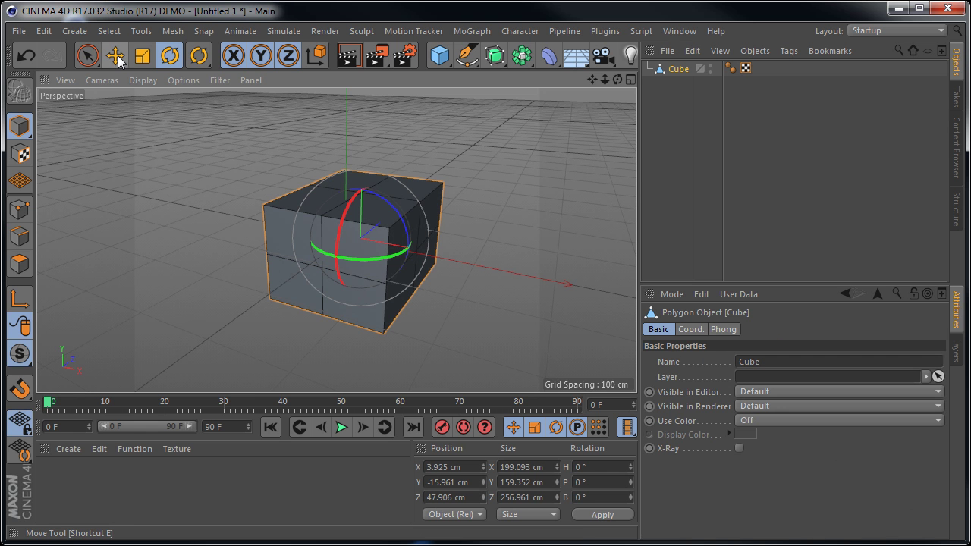